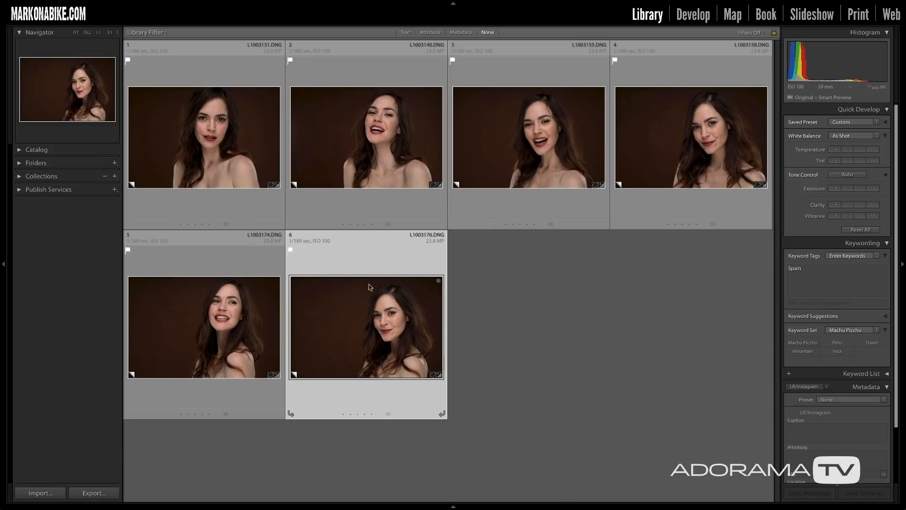
Step: Bring the selected portrait L1003176.DNG into the Develop module and send it to Photoshop for editing
left_click(694, 15)
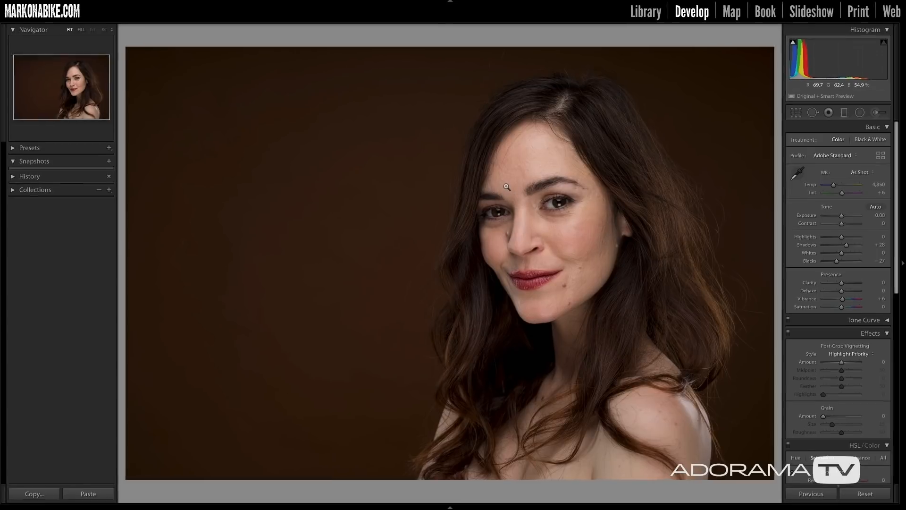
right_click(509, 187)
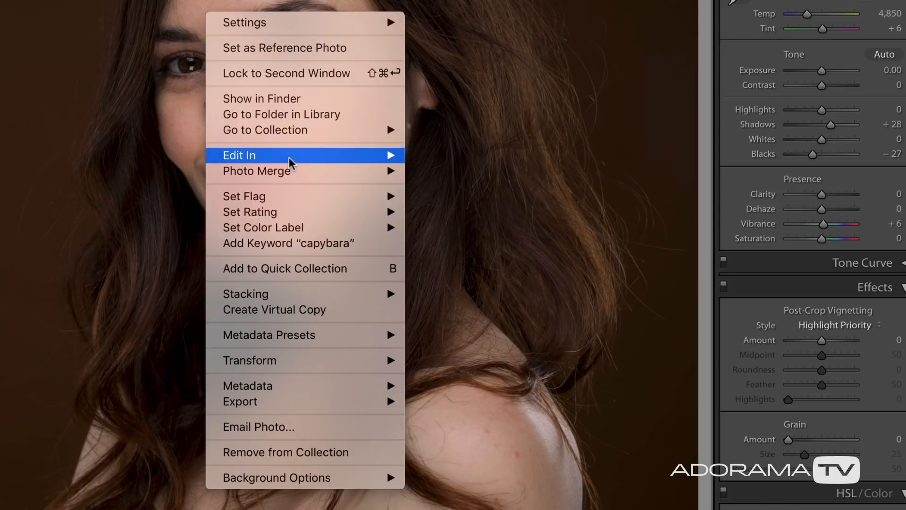
mouse_move(331, 158)
left_click(451, 157)
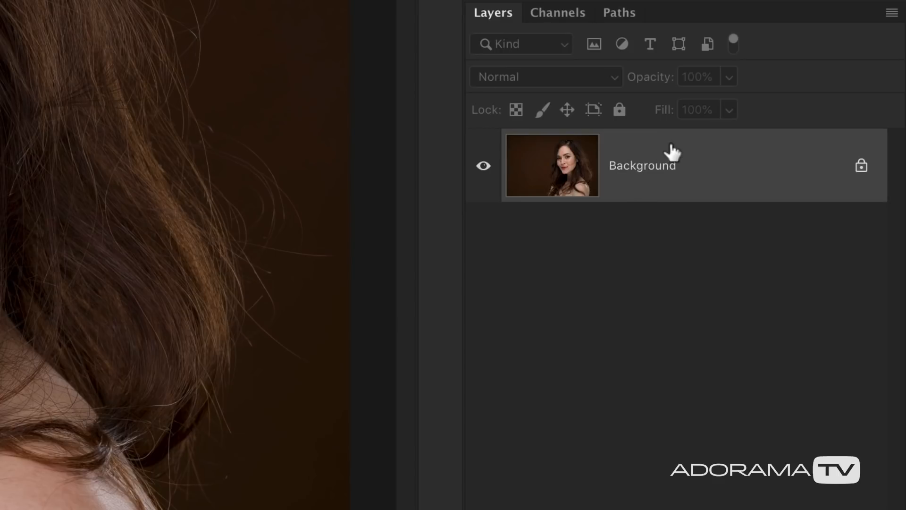
Step: Duplicate the Background layer twice and name the copies Low Frequency and, above it, High Frequency
key("super+j")
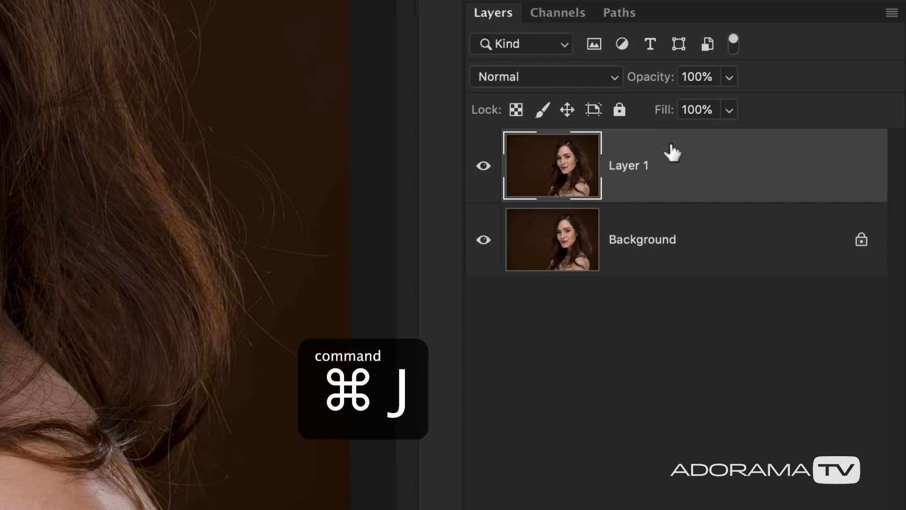
key("super+j")
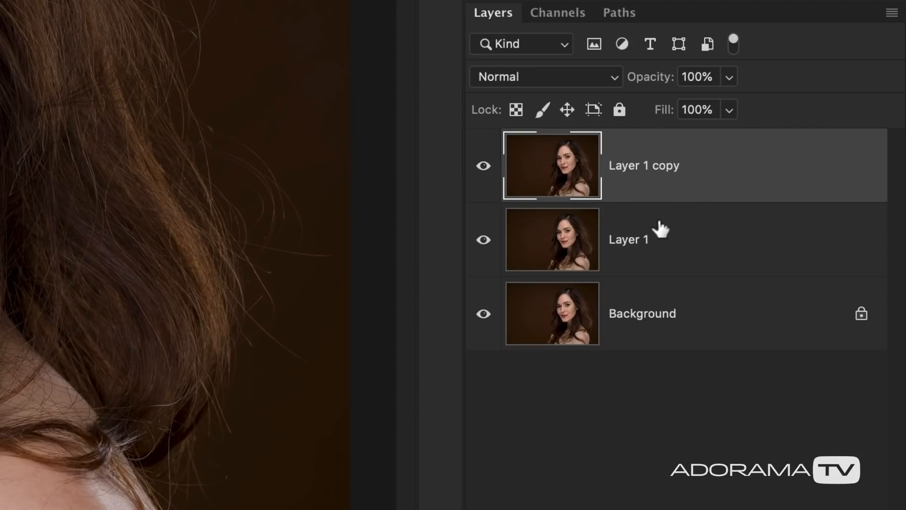
double_click(640, 239)
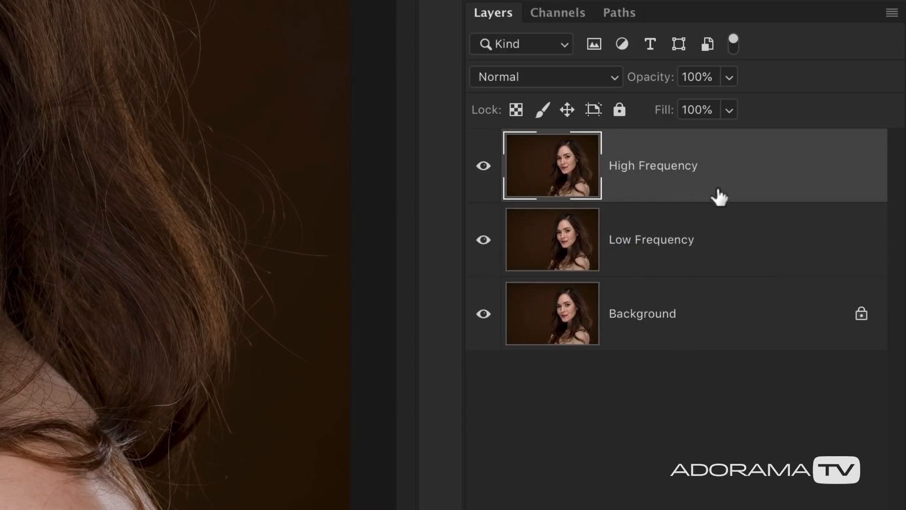
Step: Group the High Frequency and Low Frequency layers into a new group named FSL
left_click(672, 240, "shift")
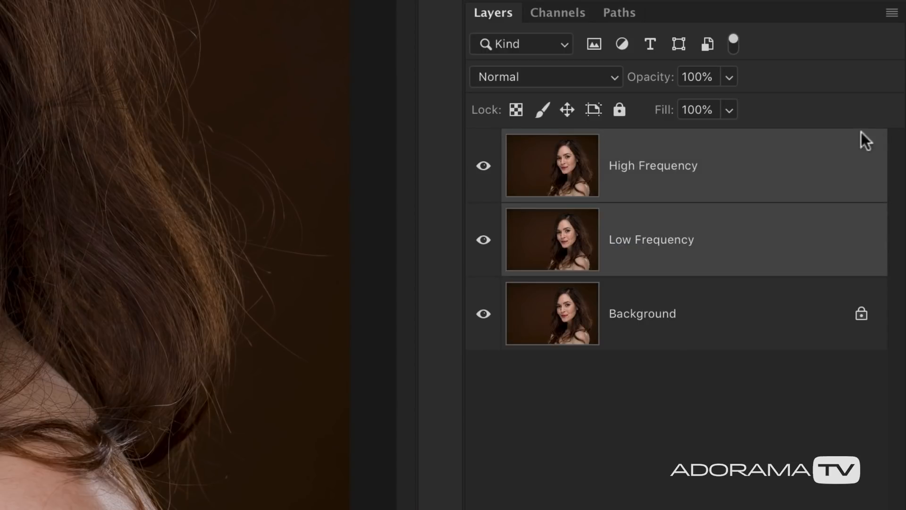
left_click(890, 15)
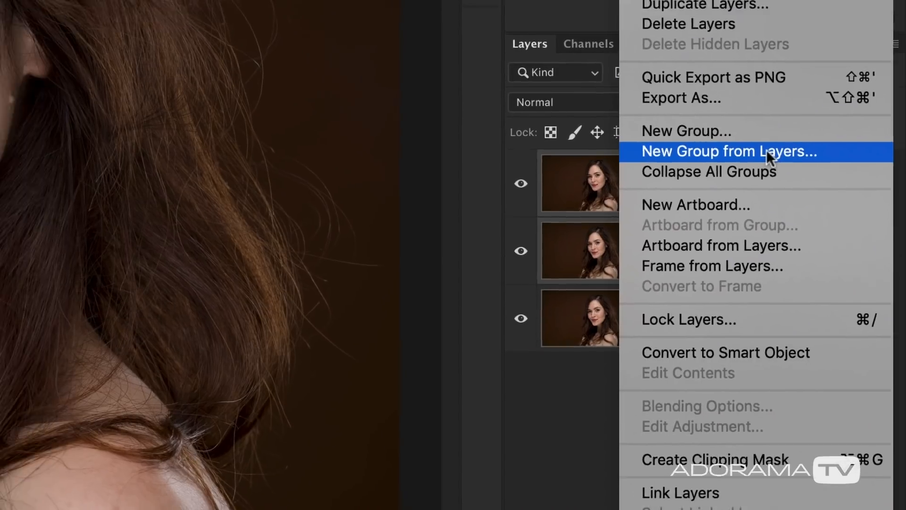
left_click(756, 131)
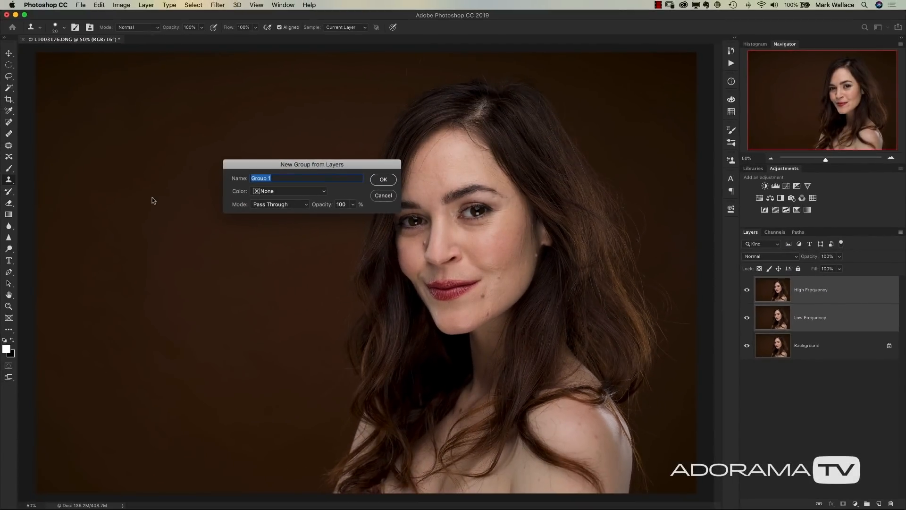
type("FSL")
left_click(384, 179)
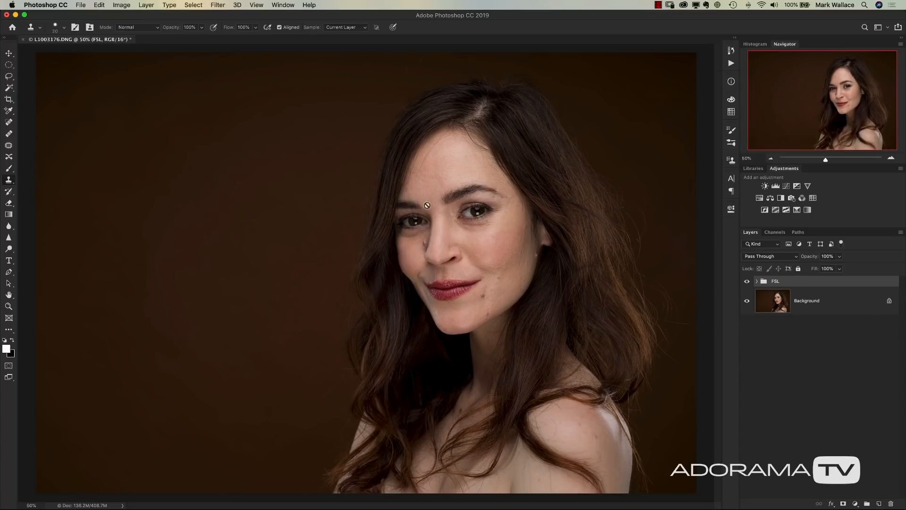
Step: Expand the FSL group, hide its High Frequency layer and make the Low Frequency layer active
left_click(758, 282)
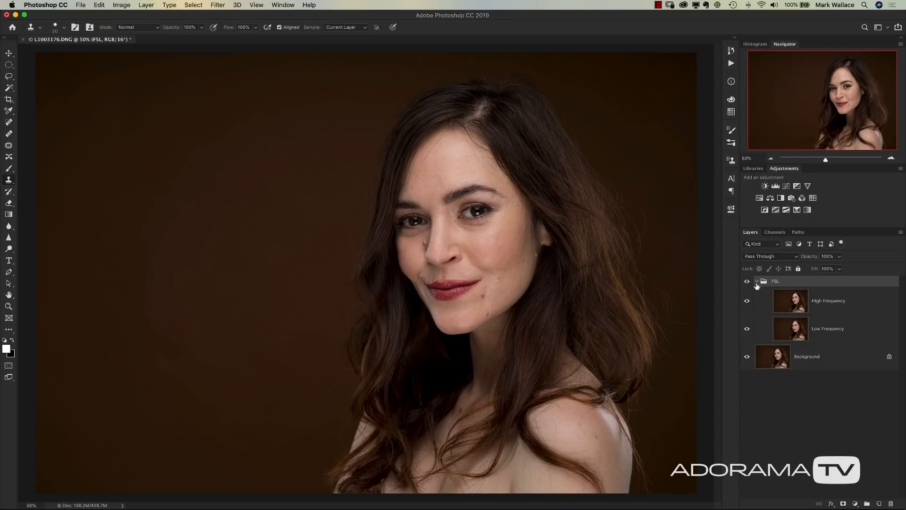
left_click(748, 282)
left_click(746, 282)
left_click(785, 329)
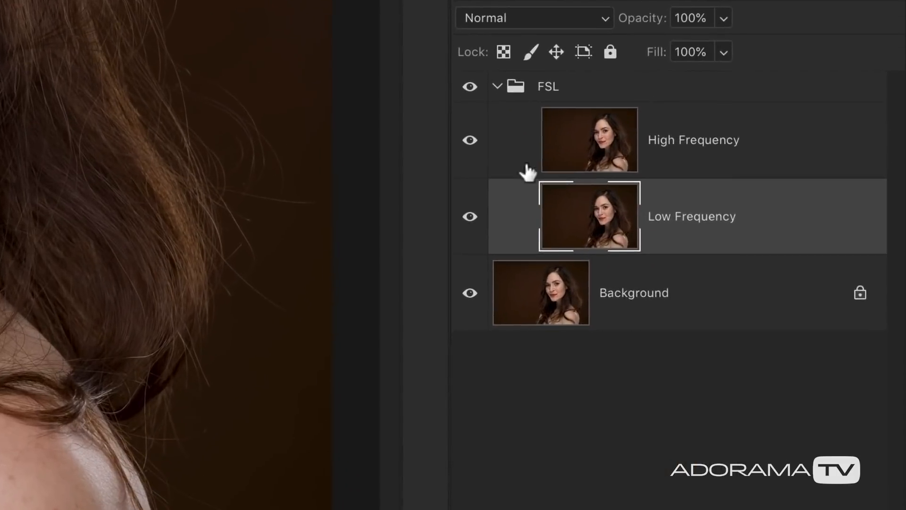
left_click(470, 140)
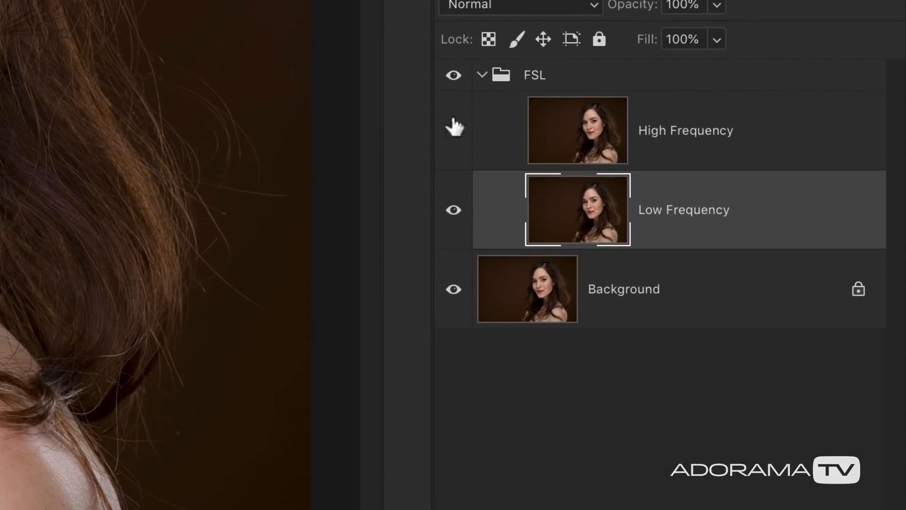
left_click(459, 138)
left_click(467, 141)
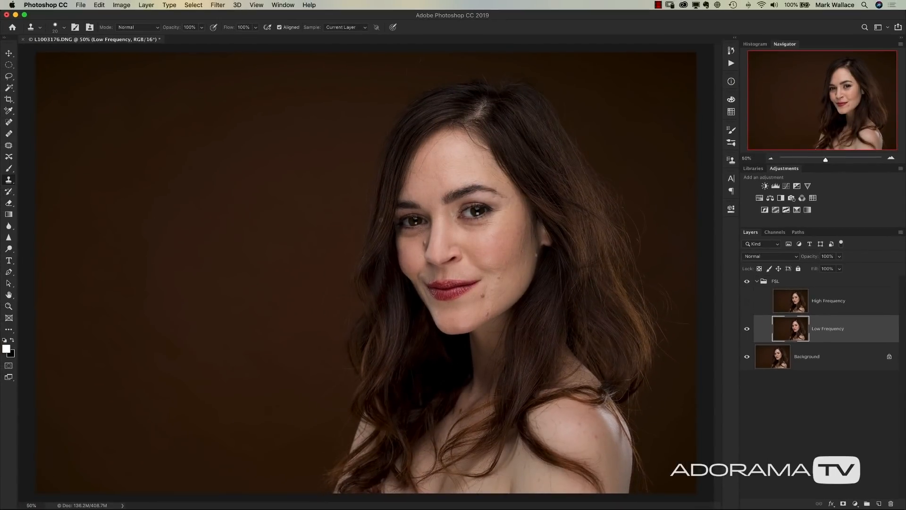
left_click(218, 5)
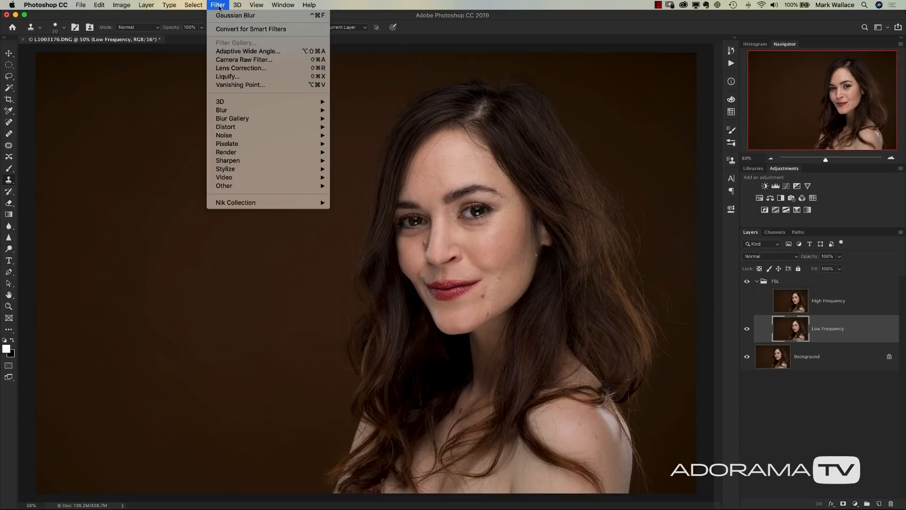
mouse_move(239, 6)
left_click(613, 46)
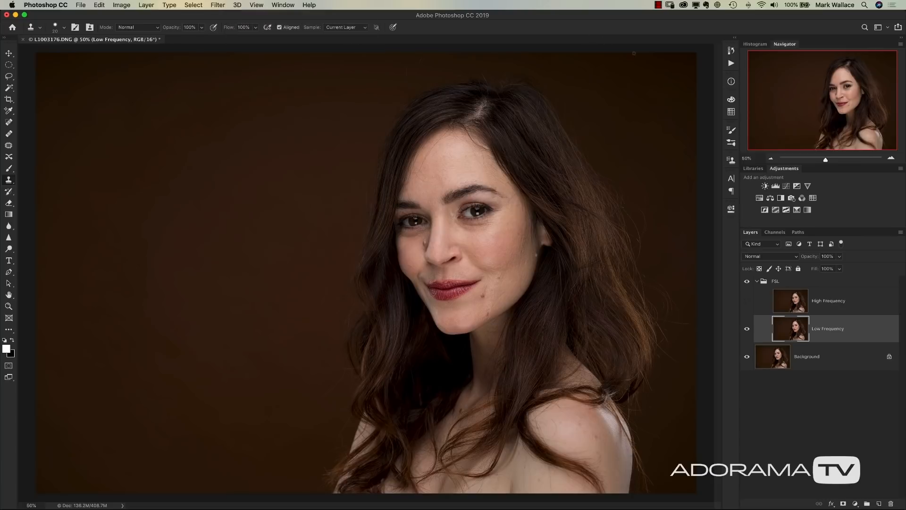
Step: Start a Gaussian Blur on the Low Frequency layer with the face in view at 100% and uncovered by the dialog
left_click(891, 159)
left_click(891, 159)
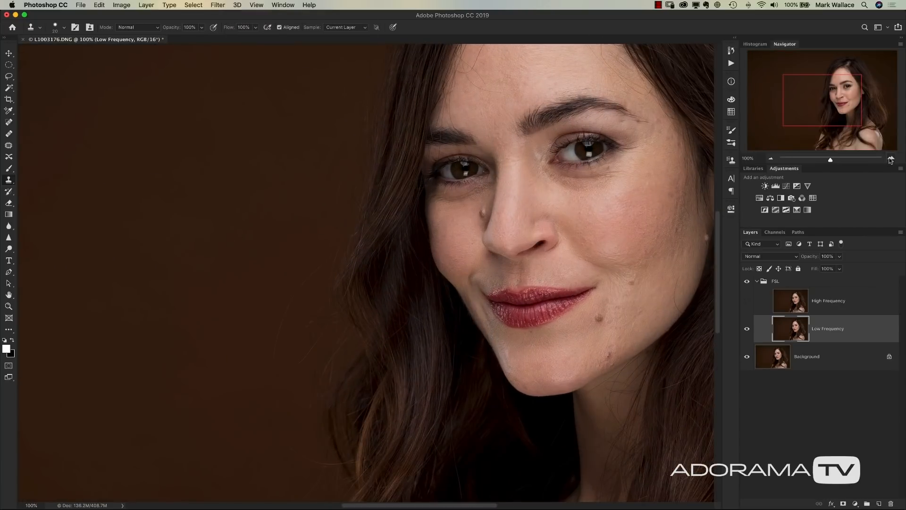
left_click_drag(845, 112, 853, 112)
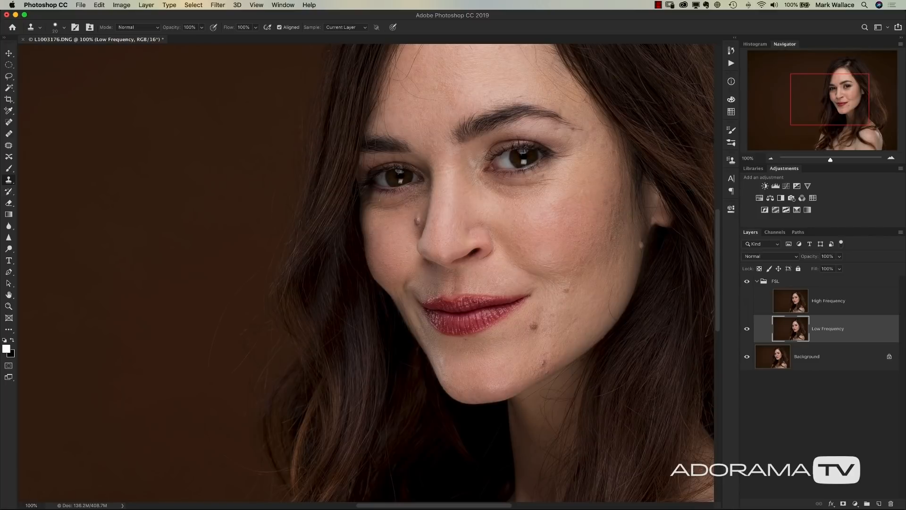
left_click_drag(833, 111, 836, 110)
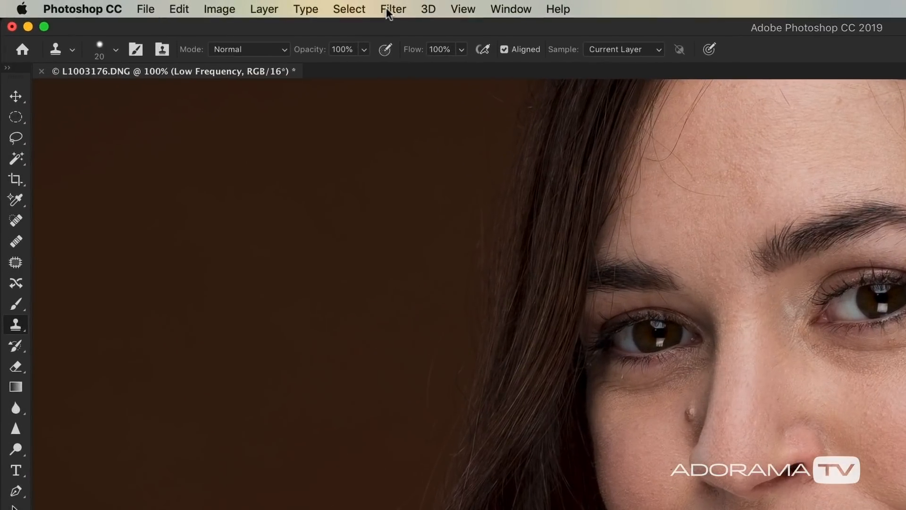
left_click(222, 5)
mouse_move(415, 201)
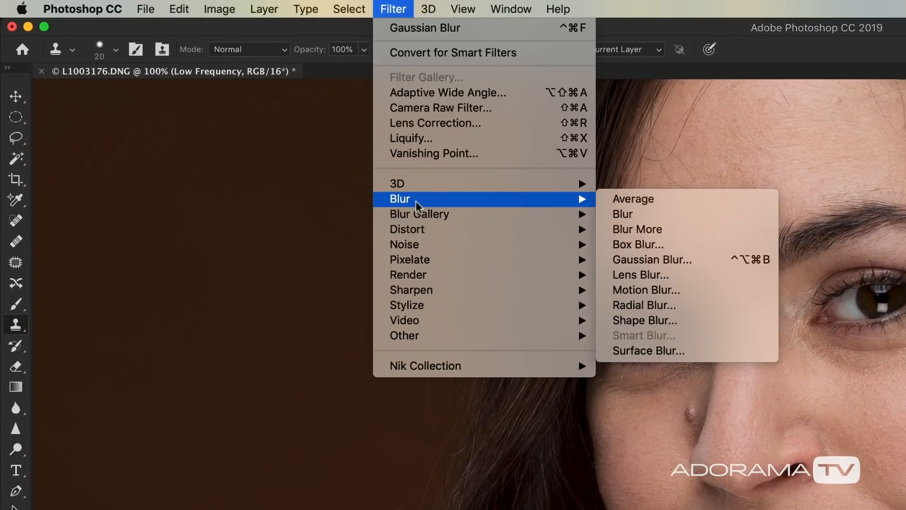
left_click(675, 261)
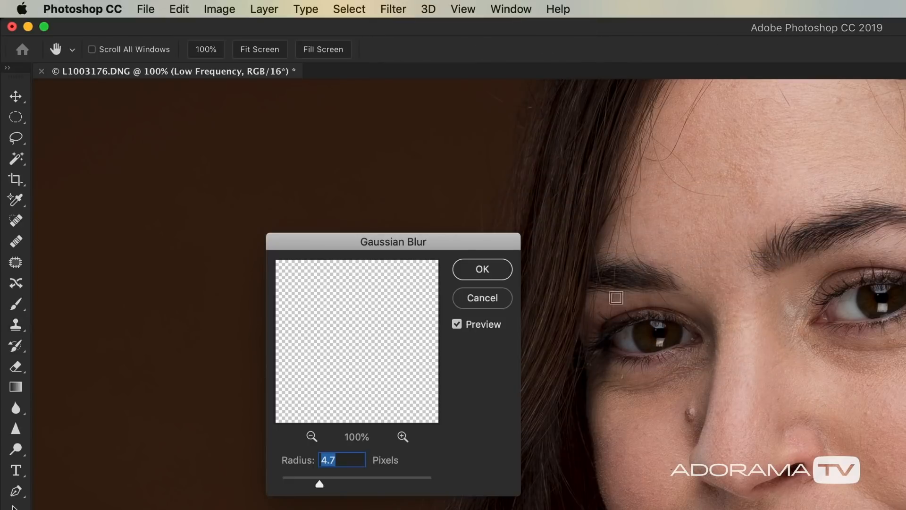
left_click_drag(461, 245, 563, 243)
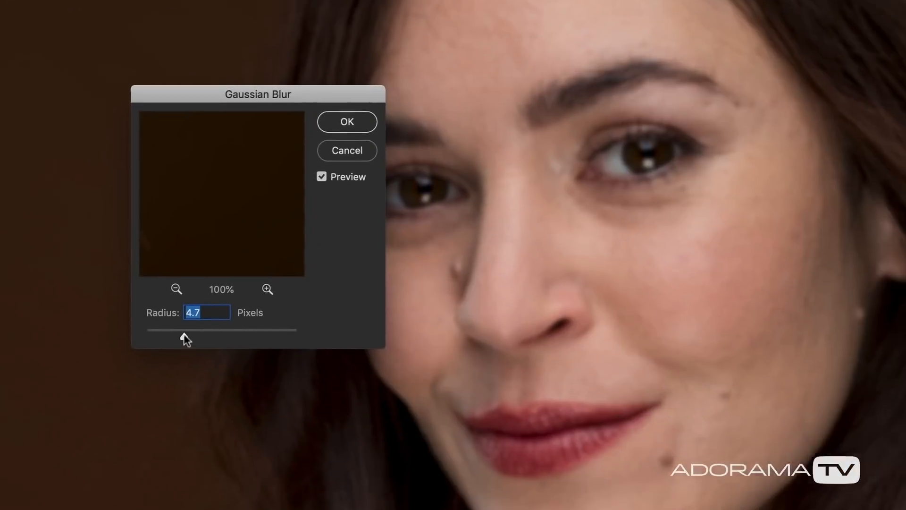
Step: Try different Gaussian Blur radii between 0.5 and 73.7 pixels to compare their effect on the skin texture
left_click_drag(407, 473, 458, 472)
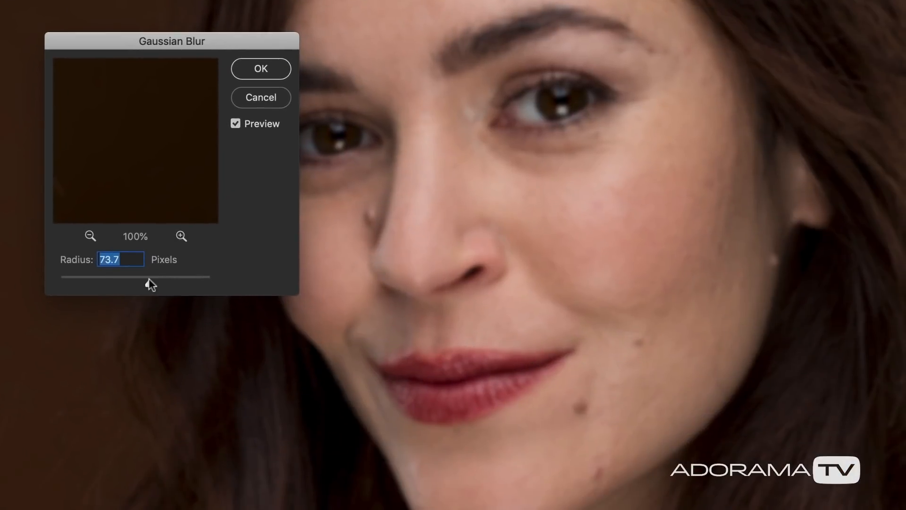
left_click_drag(146, 279, 149, 283)
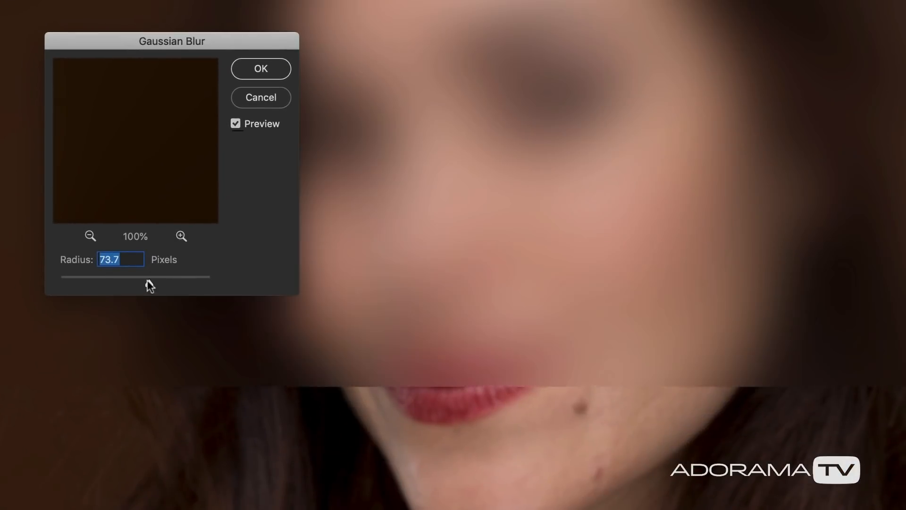
left_click_drag(149, 283, 63, 284)
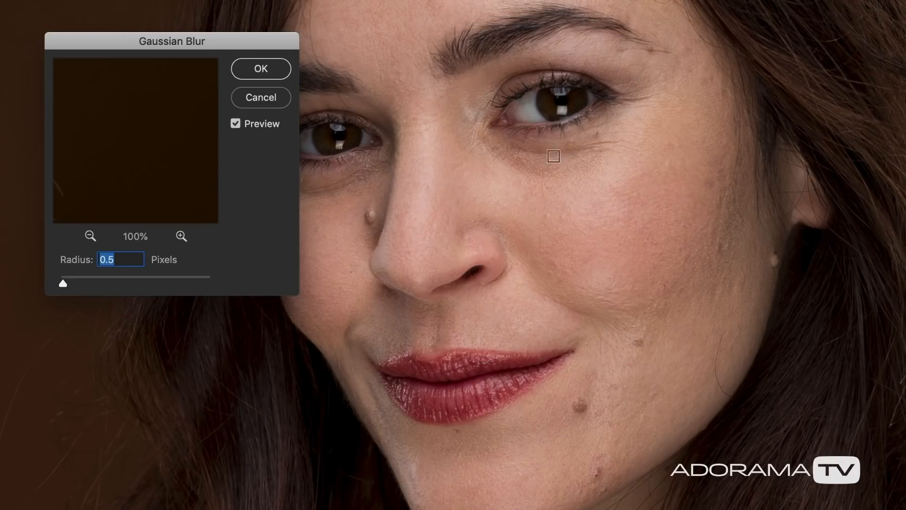
left_click_drag(63, 286, 100, 285)
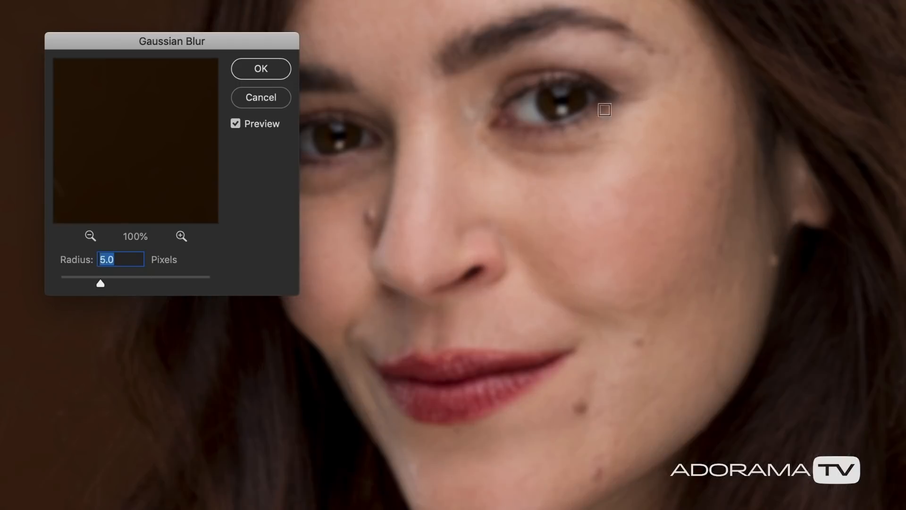
left_click_drag(101, 286, 76, 285)
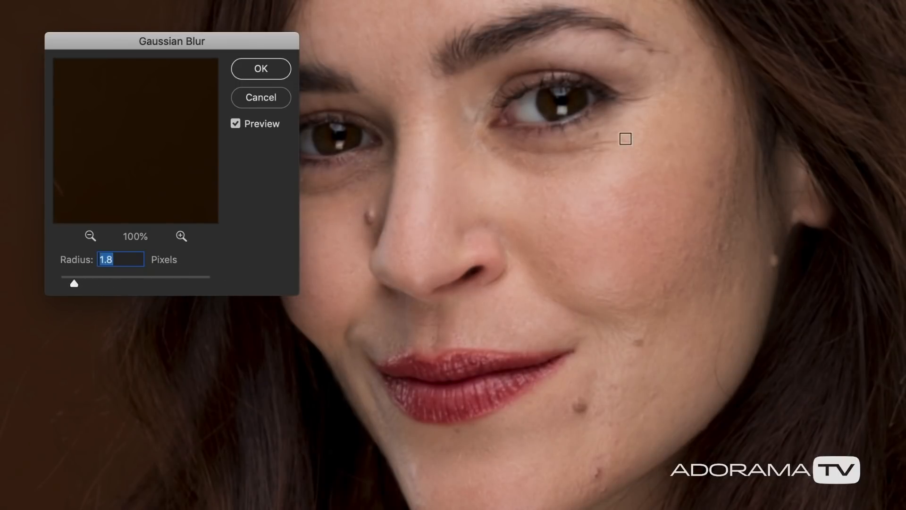
left_click_drag(75, 283, 98, 286)
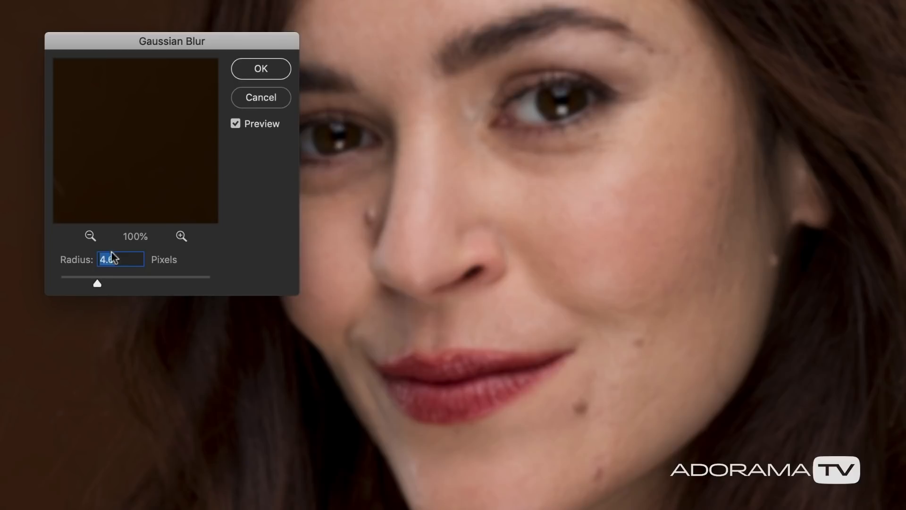
left_click_drag(98, 283, 155, 283)
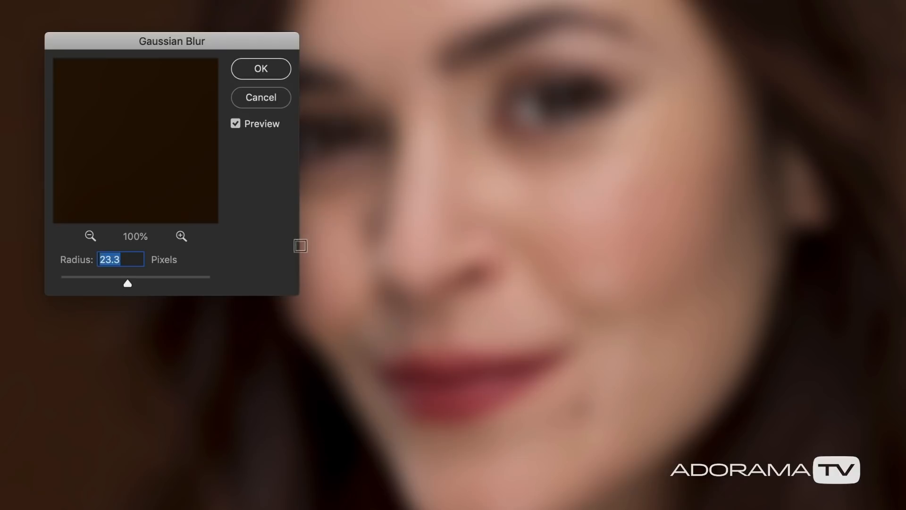
Step: Set the Gaussian Blur radius to 4.6 pixels and apply it to the Low Frequency layer
left_click_drag(130, 280, 98, 284)
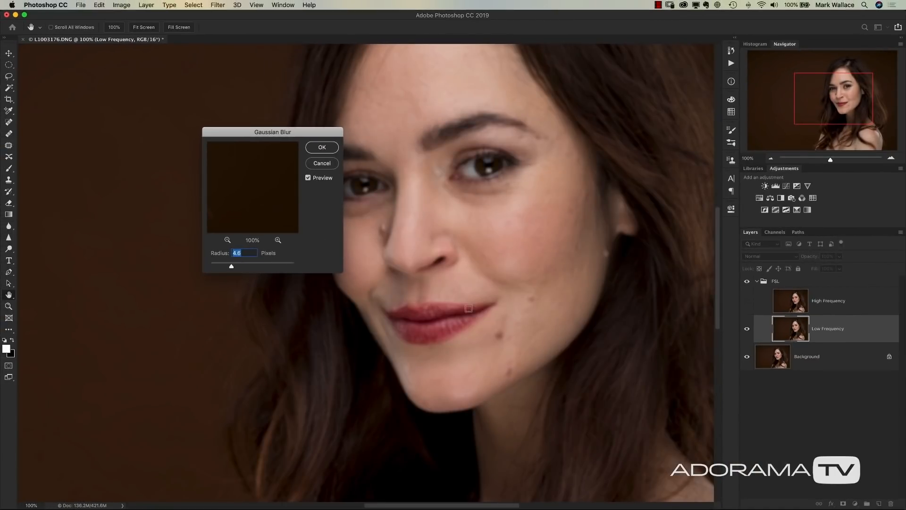
left_click(323, 148)
key("s")
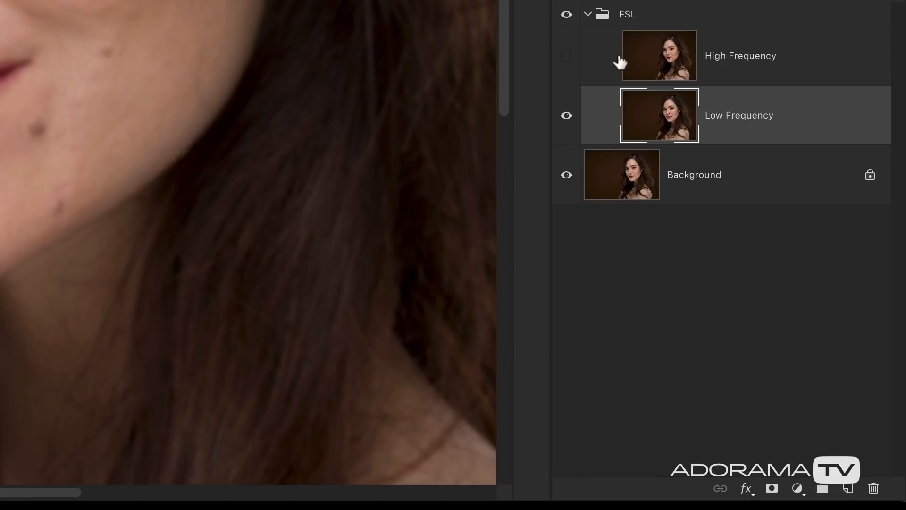
Step: Show and activate the High Frequency layer, and start Apply Image on it with Low Frequency as the source layer
left_click(598, 58)
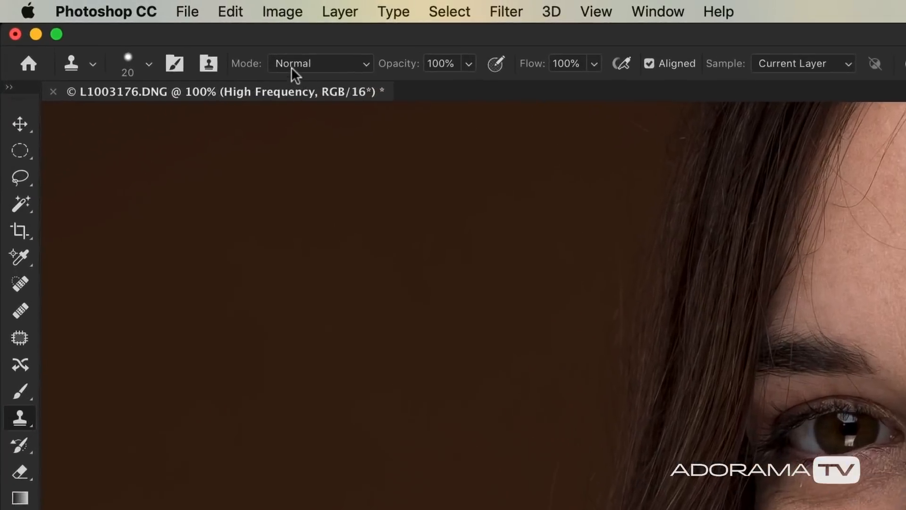
left_click(282, 11)
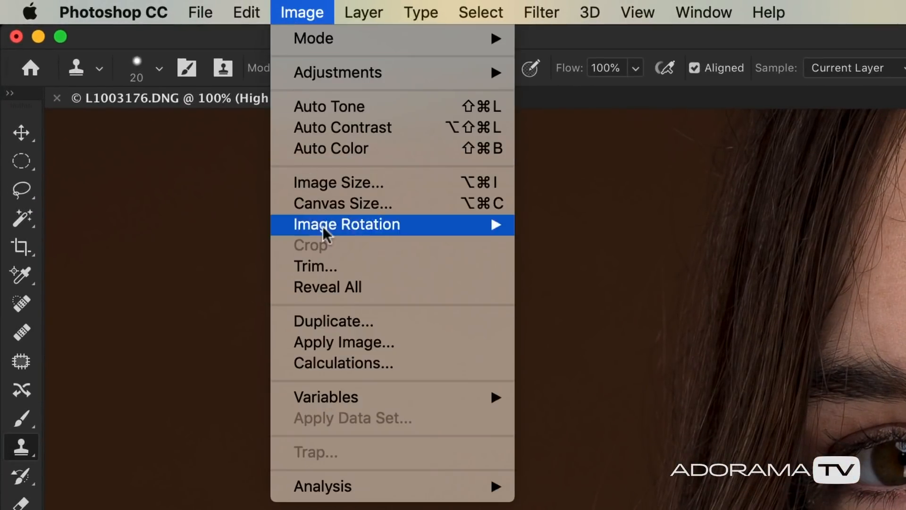
left_click(330, 343)
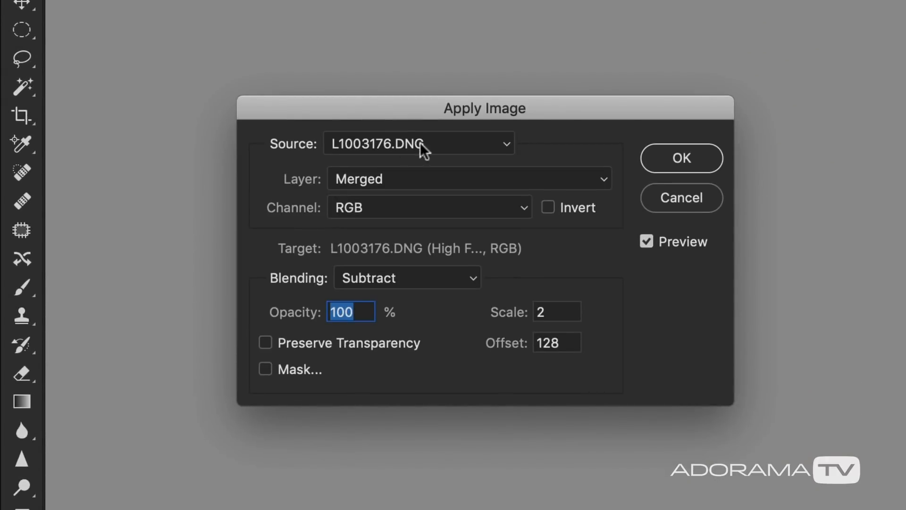
left_click_drag(483, 109, 562, 116)
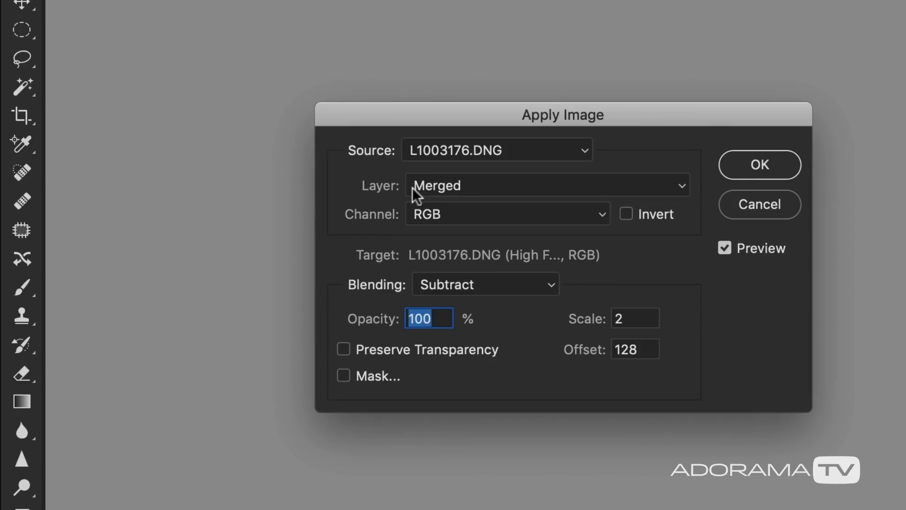
left_click(509, 187)
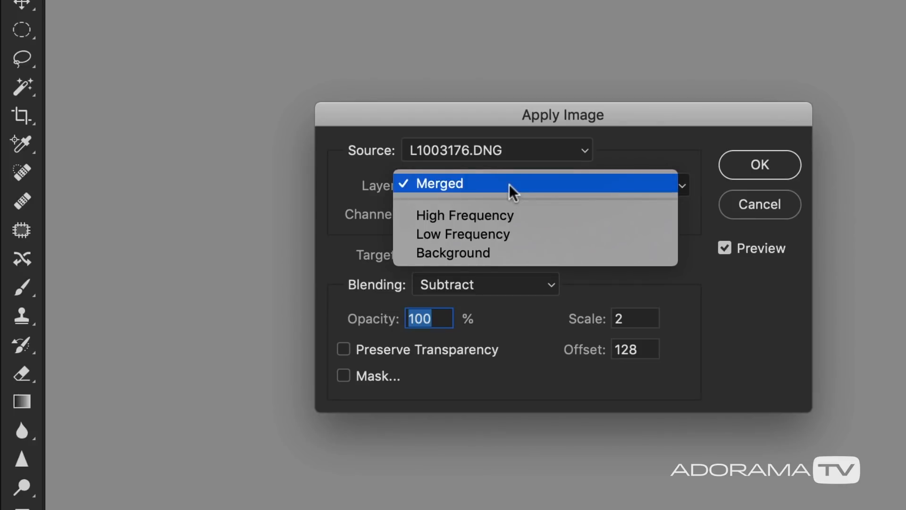
left_click(525, 234)
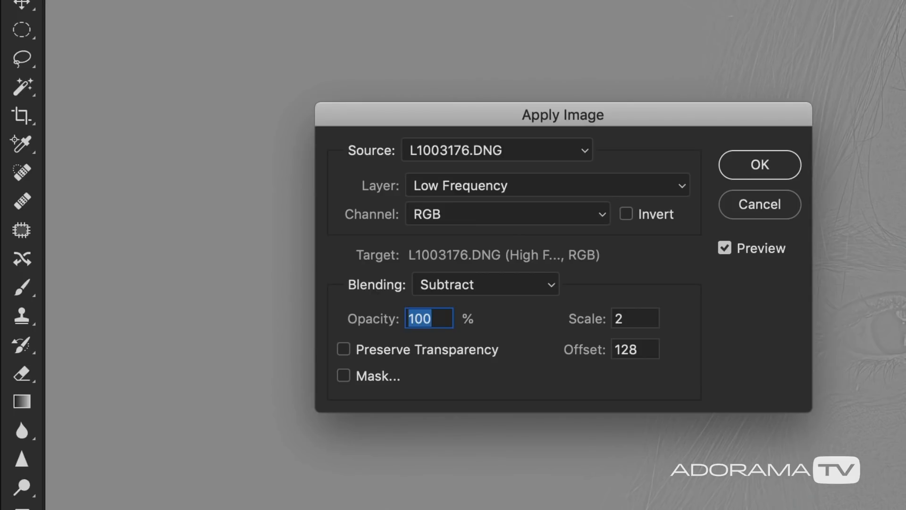
Step: Run Apply Image on the High Frequency layer with Subtract blending, 100% opacity, scale 2 and offset 128
left_click(446, 186)
left_click(468, 184)
left_click(460, 285)
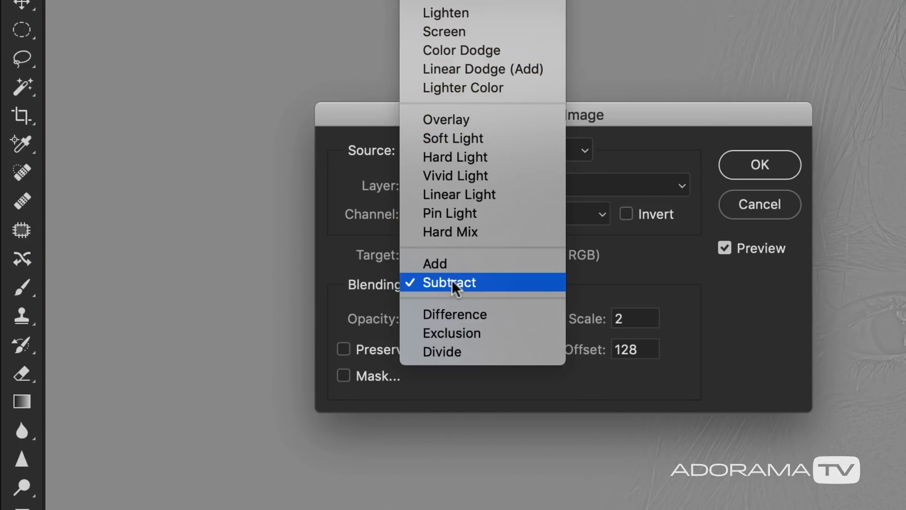
left_click(452, 281)
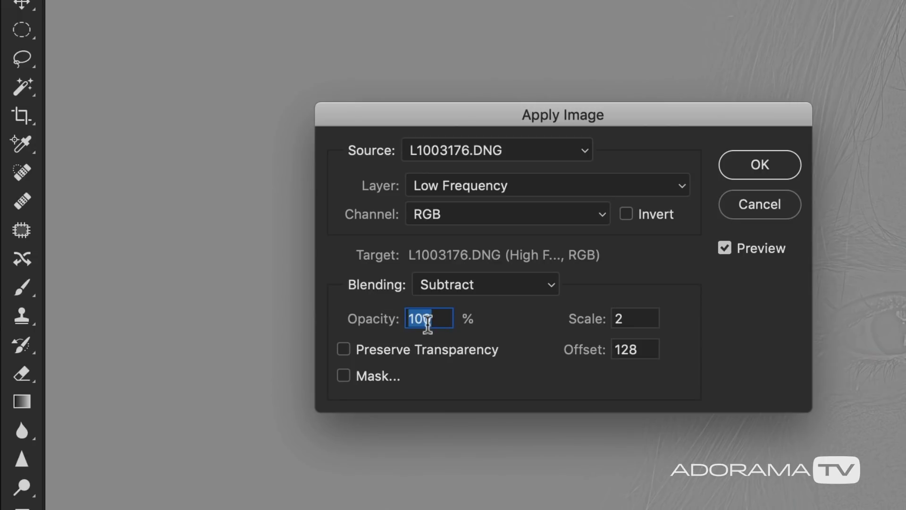
left_click(633, 317)
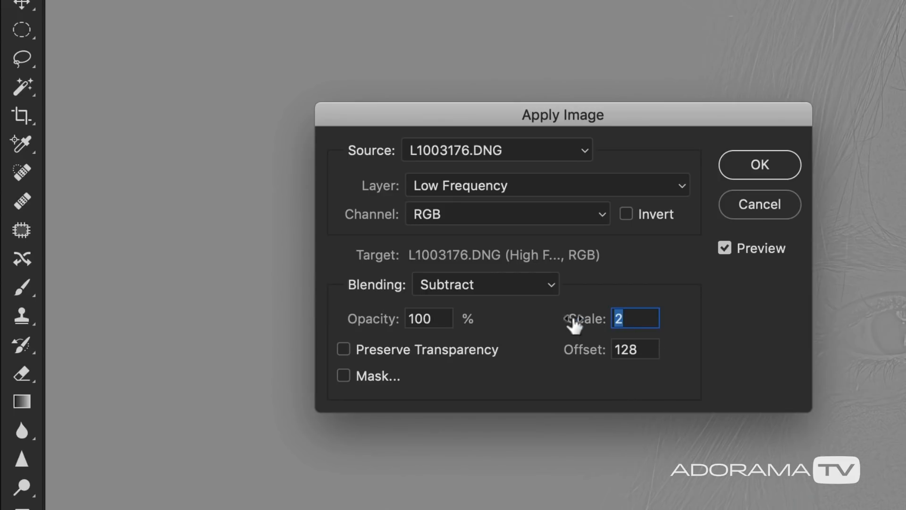
key("Tab")
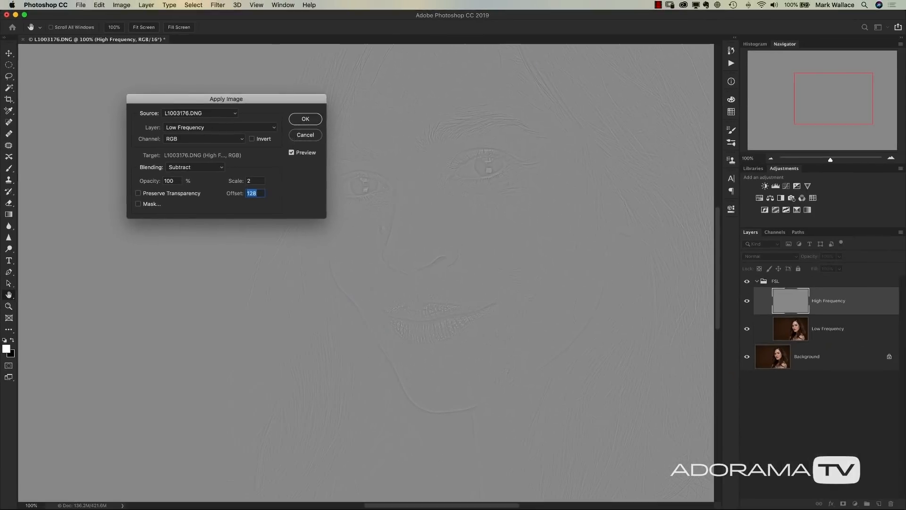
left_click(759, 165)
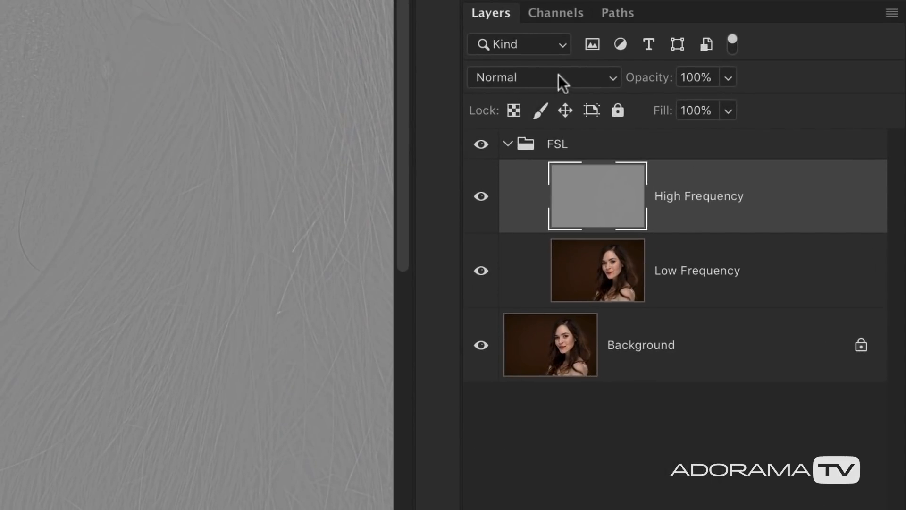
Step: Set the High Frequency layer's blend mode to Linear Light and hide the Background layer
left_click(559, 76)
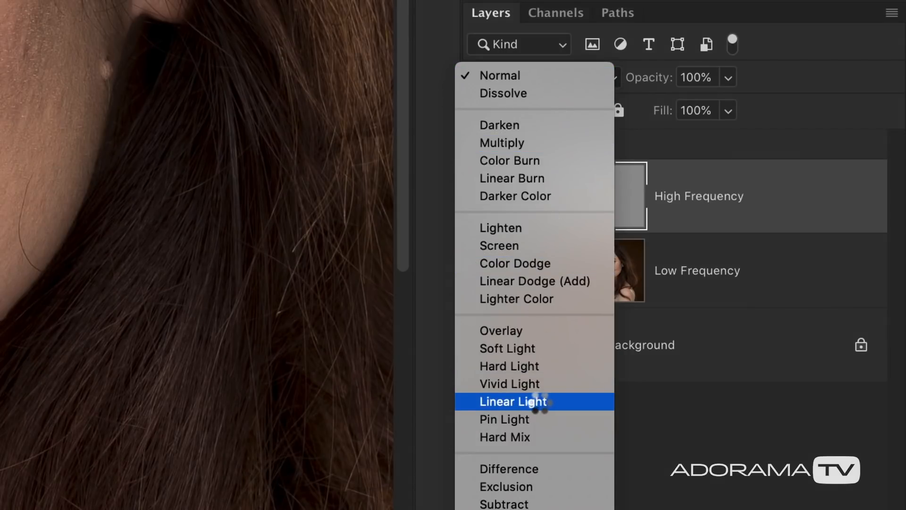
left_click(541, 402)
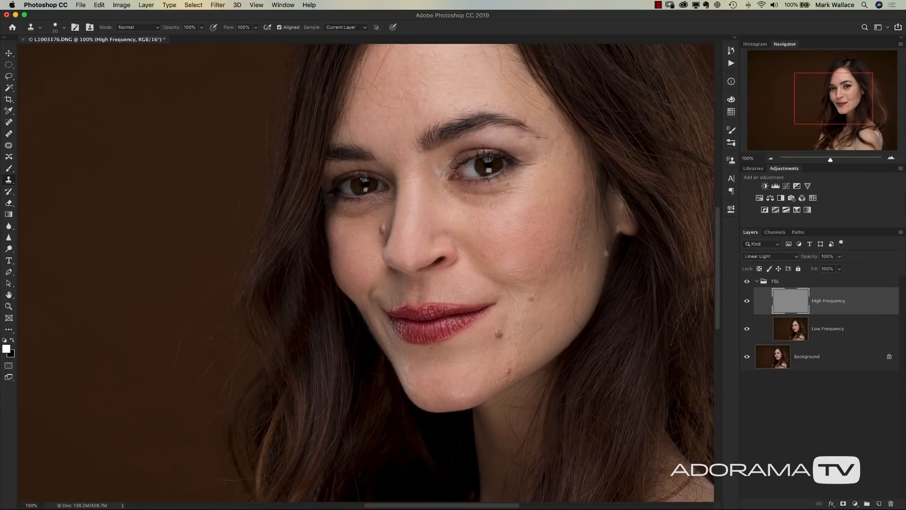
left_click(748, 357)
Step: Compare the blurred color layer and the texture layer by viewing each alone and both together
left_click(747, 300)
left_click(747, 327)
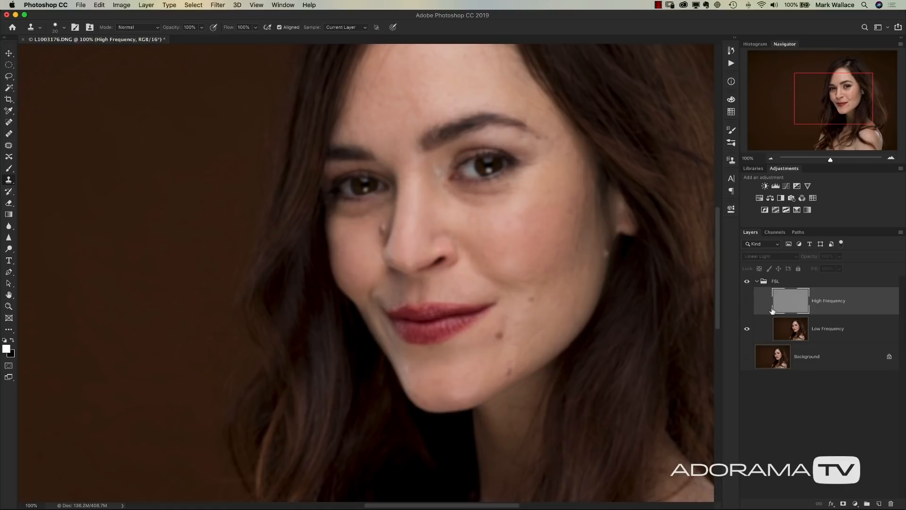
left_click(747, 329)
left_click(747, 301)
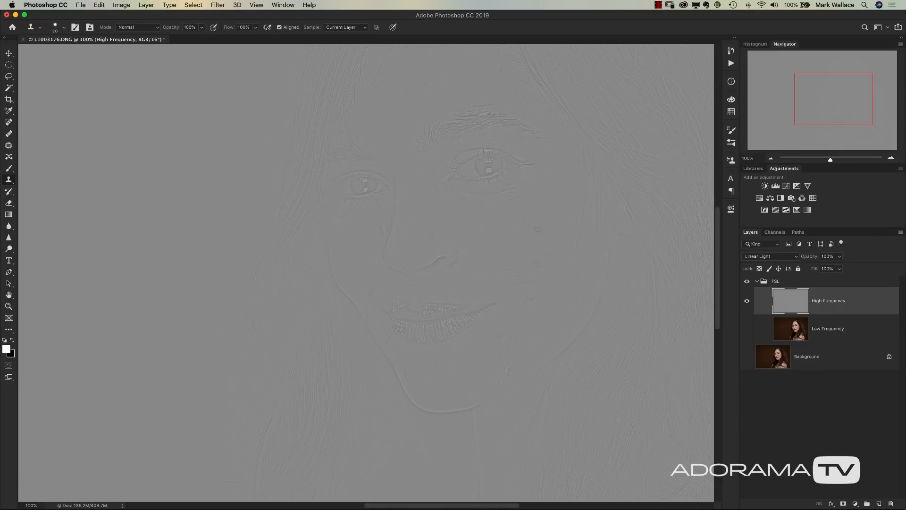
left_click(747, 329)
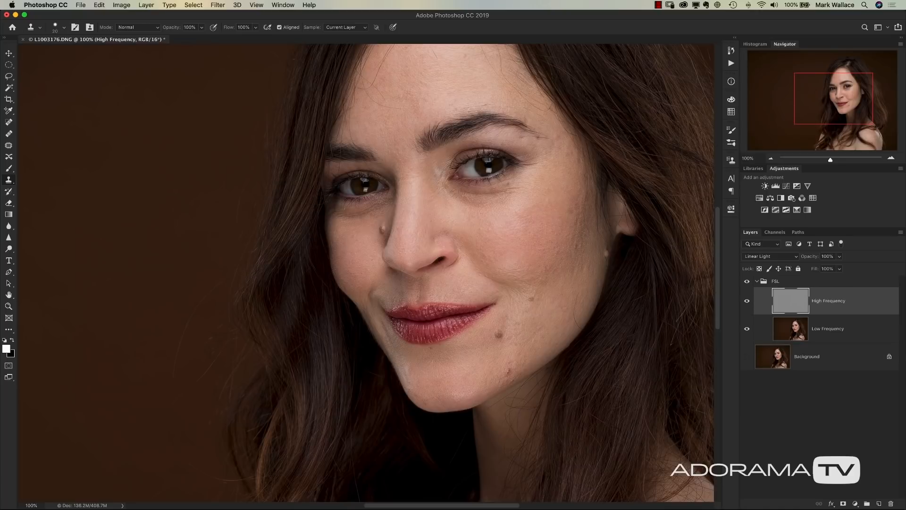
left_click(747, 329)
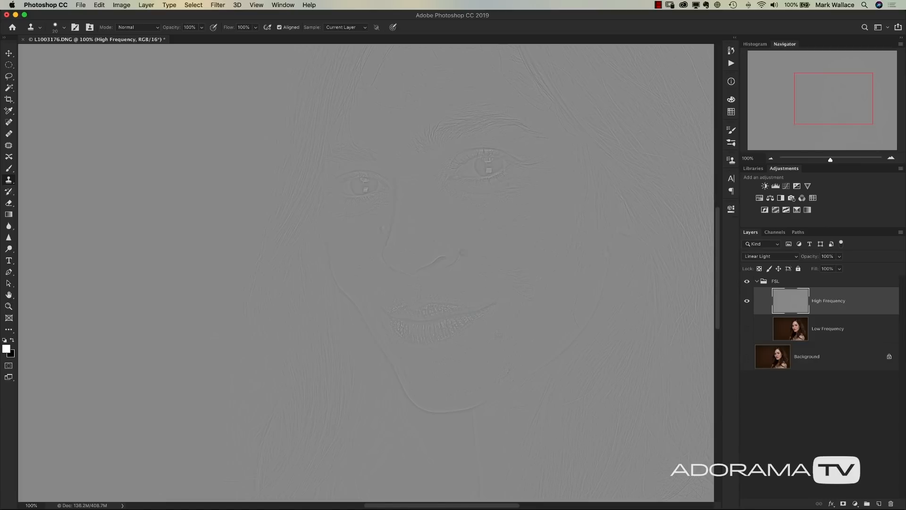
left_click(748, 301)
left_click(747, 329)
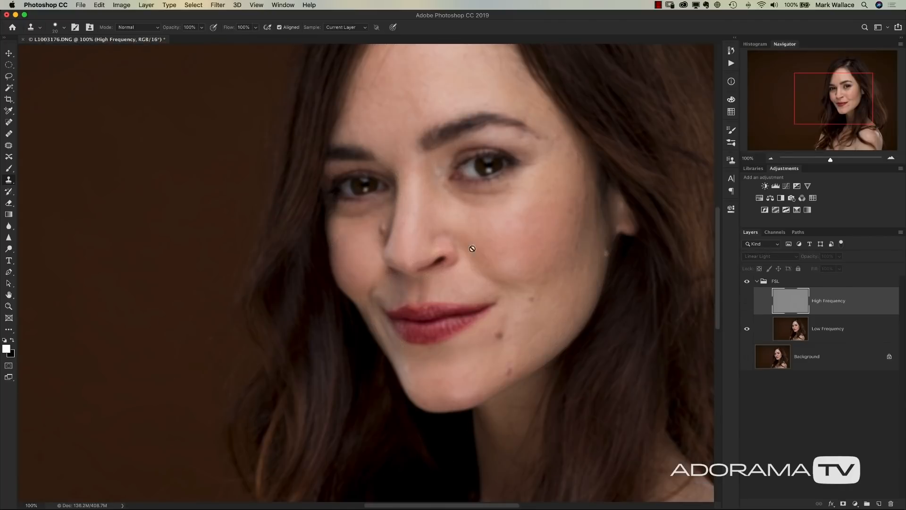
left_click(747, 301)
Step: Make the Low Frequency layer active and switch to the Lasso tool
left_click(787, 328)
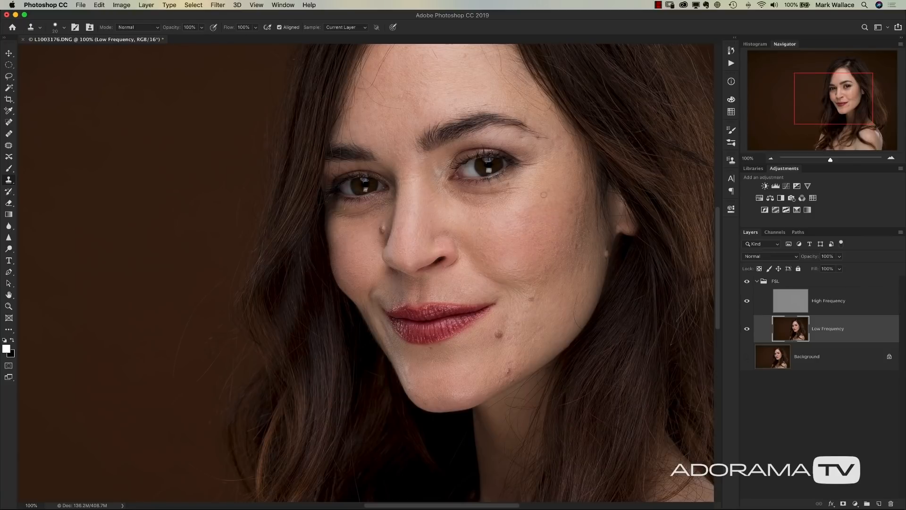
left_click(519, 216)
left_click(9, 78)
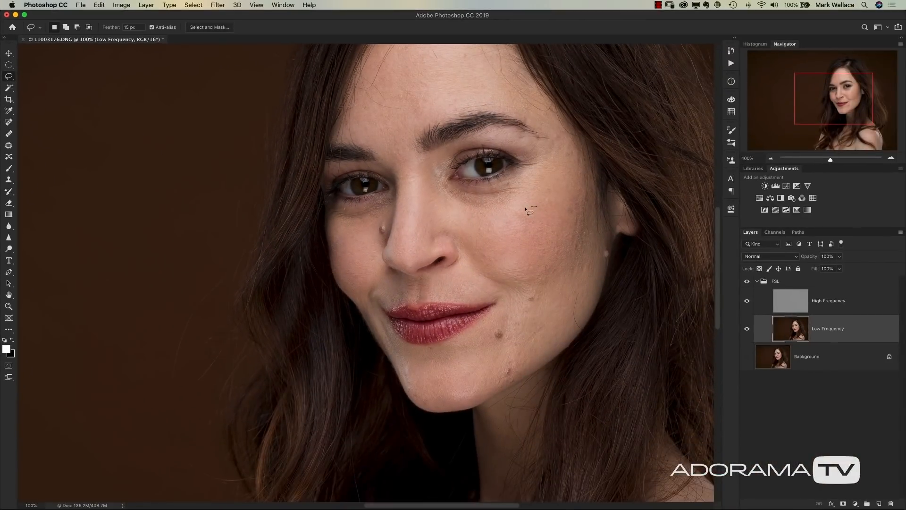
Step: Try a Lasso selection of the cheek below the eye with a 15 px feather and preview its soft edge in Quick Mask
mouse_move(526, 208)
left_mouse_down()
mouse_move(476, 225)
mouse_move(478, 245)
mouse_move(536, 285)
mouse_move(556, 286)
mouse_move(575, 271)
mouse_move(587, 228)
mouse_move(576, 209)
mouse_move(543, 204)
left_mouse_up()
key("q")
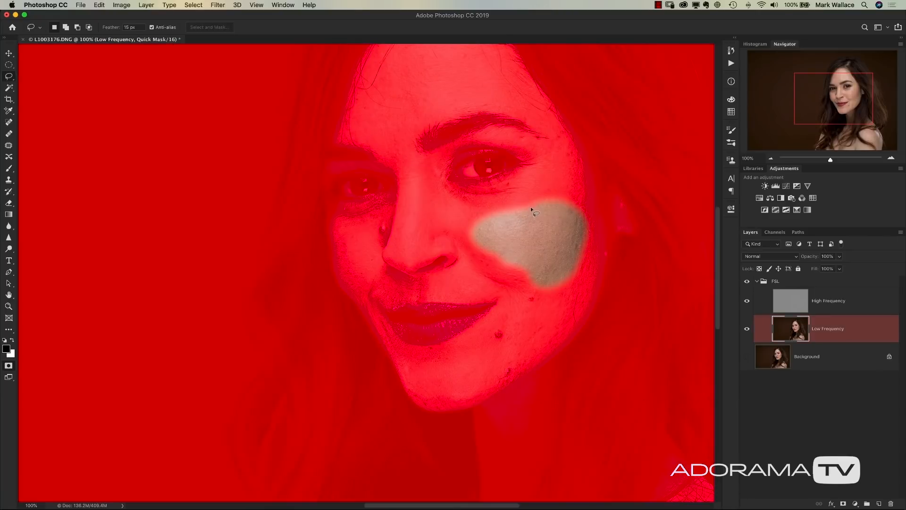
key("q")
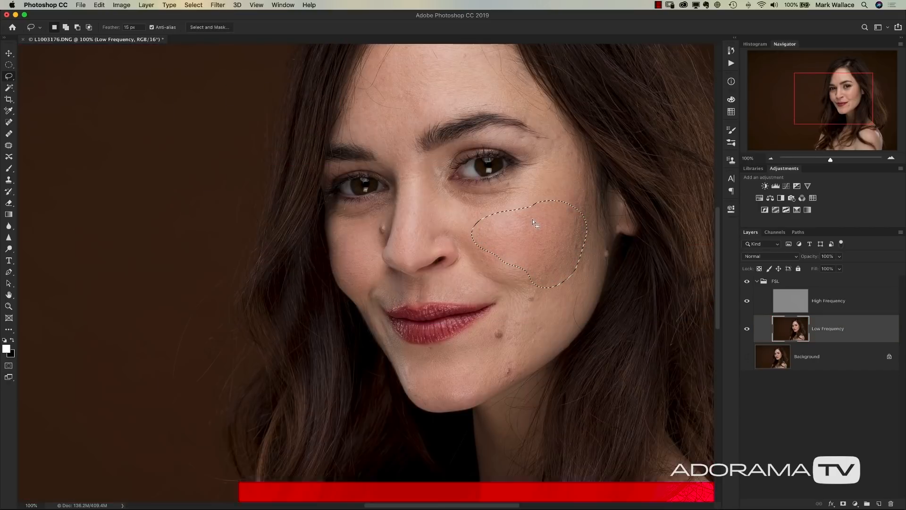
key("super+d")
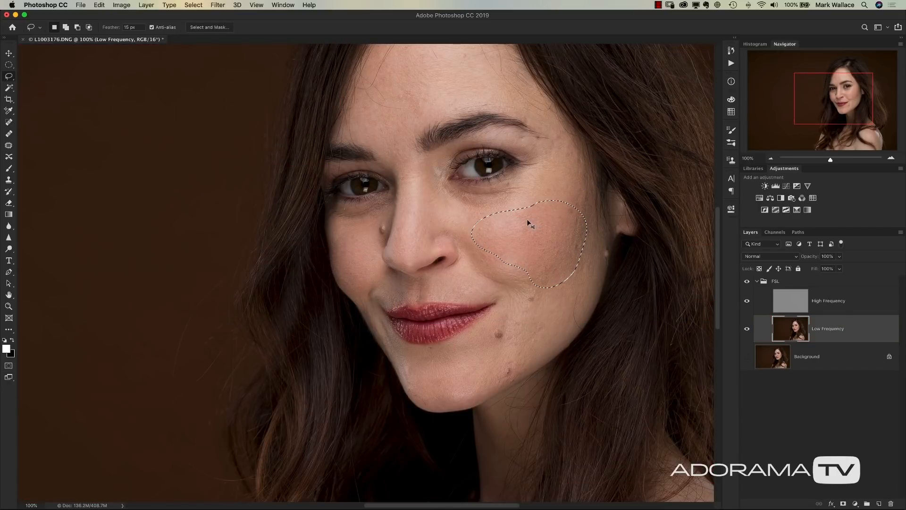
Step: Set the Lasso feather to 18.1 px, reselect the cheek below the eye and check the soft edge in Quick Mask
left_click_drag(109, 30, 125, 33)
mouse_move(532, 204)
left_mouse_down()
mouse_move(481, 230)
mouse_move(512, 254)
left_mouse_up()
mouse_move(573, 261)
left_mouse_down()
mouse_move(585, 224)
mouse_move(543, 200)
left_mouse_up()
key("q")
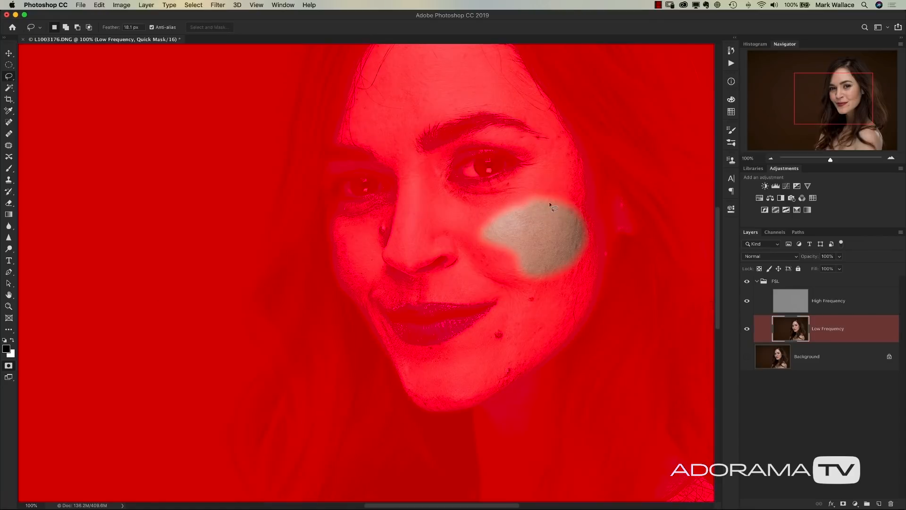
key("q")
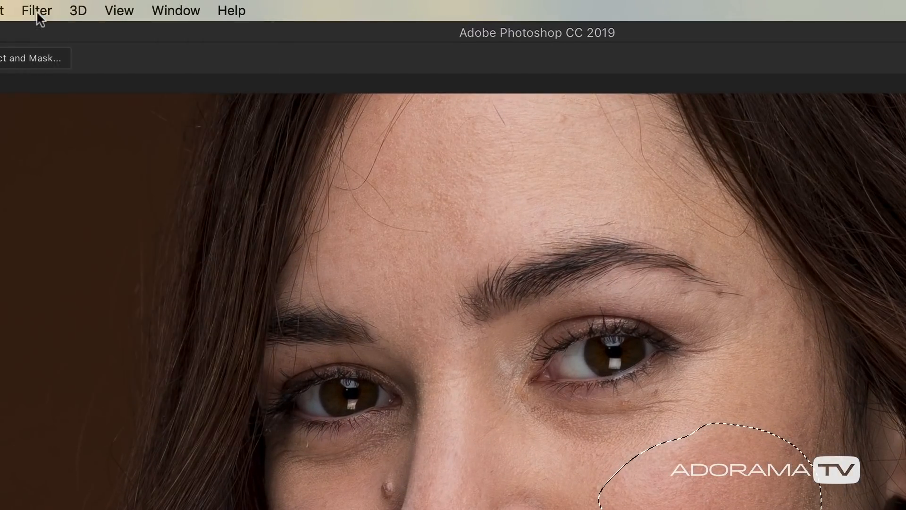
Step: Apply a Gaussian Blur with a radius of 59.0 pixels to the selected cheek on the Low Frequency layer
left_click(38, 12)
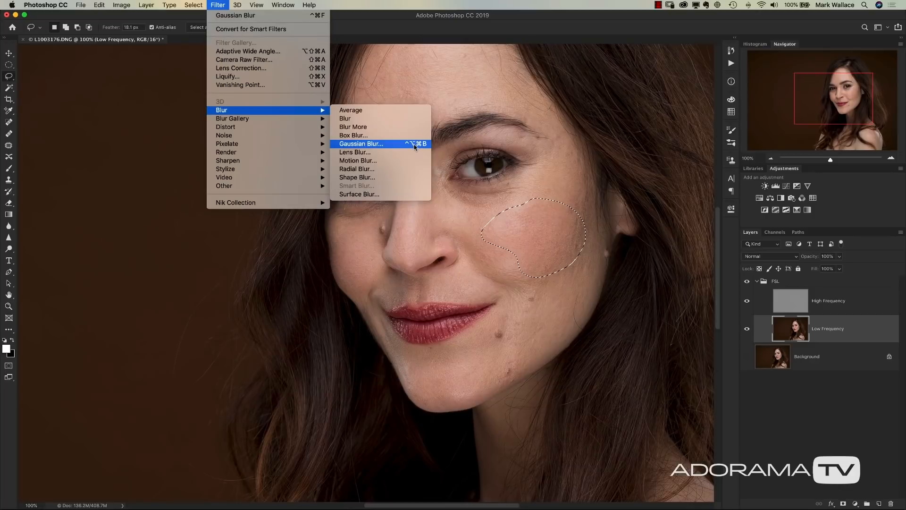
left_click(388, 145)
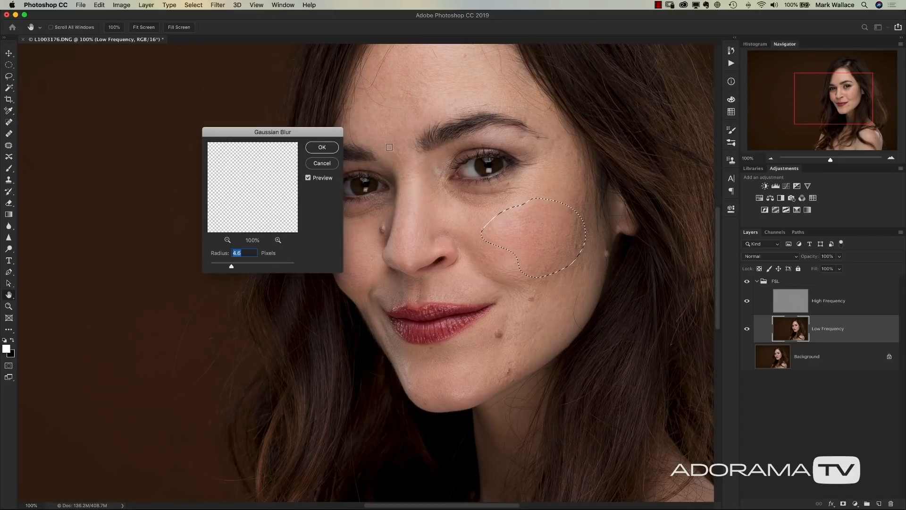
left_click_drag(329, 138, 409, 143)
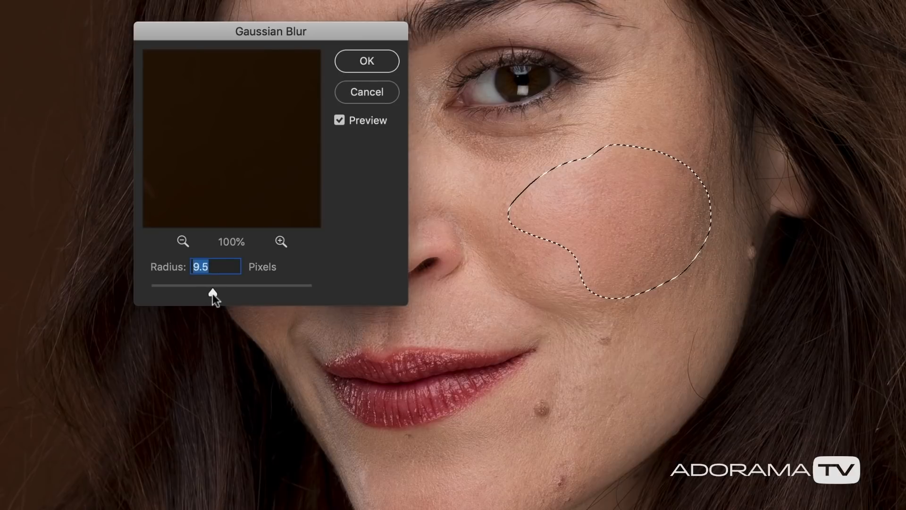
left_click_drag(213, 294, 215, 294)
left_click_drag(215, 293, 229, 293)
left_click_drag(228, 288, 249, 287)
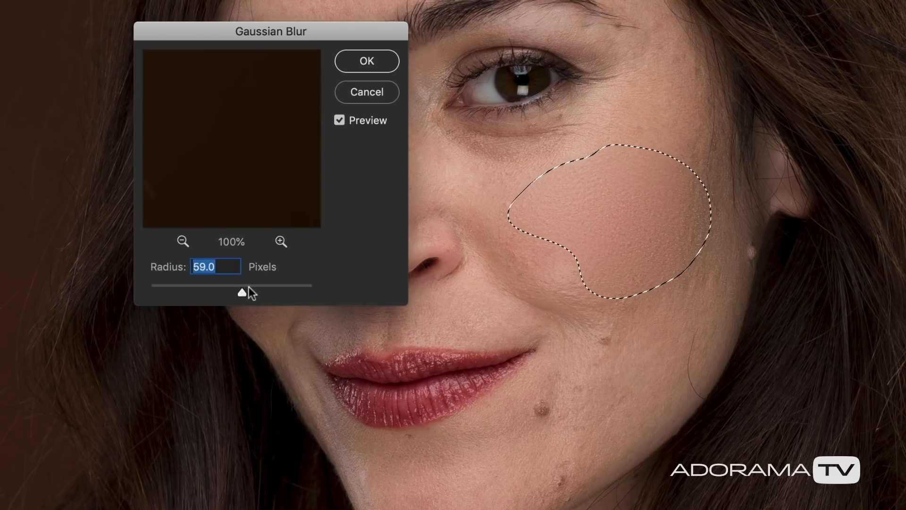
left_click(366, 63)
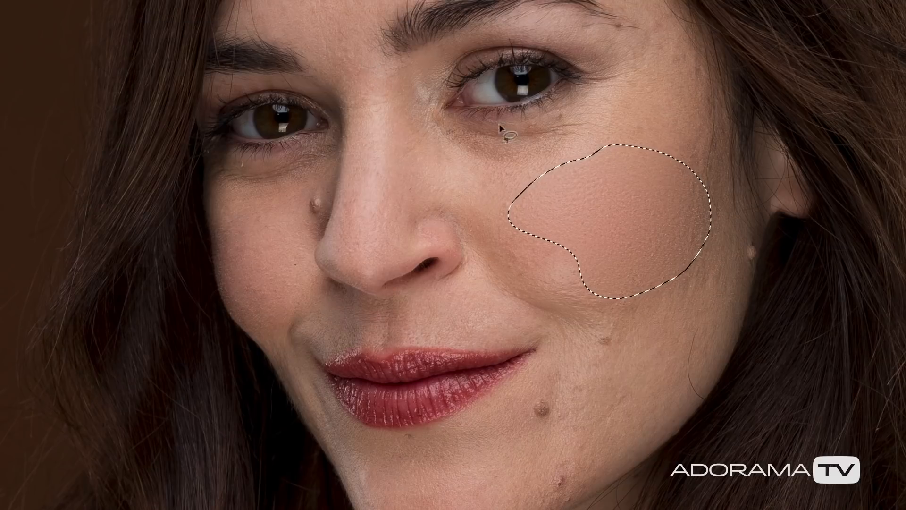
Step: Replace the cheek selection with a Lasso selection of the temple beside the eye, repeat the Gaussian Blur there and deselect
key("ctrl+d")
mouse_move(627, 84)
left_mouse_down()
mouse_move(585, 133)
mouse_move(578, 159)
mouse_move(608, 180)
left_mouse_up()
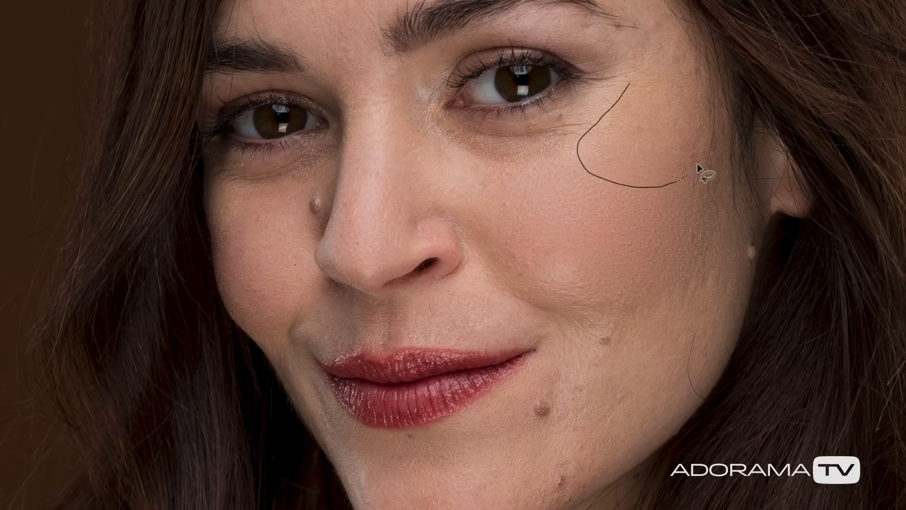
mouse_move(689, 38)
left_mouse_down()
mouse_move(641, 19)
mouse_move(628, 75)
mouse_move(600, 123)
left_mouse_up()
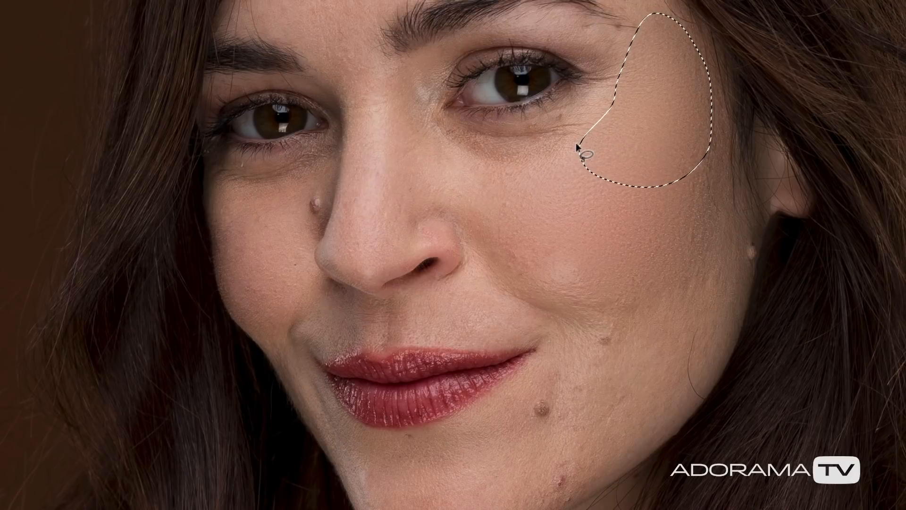
key("ctrl+d")
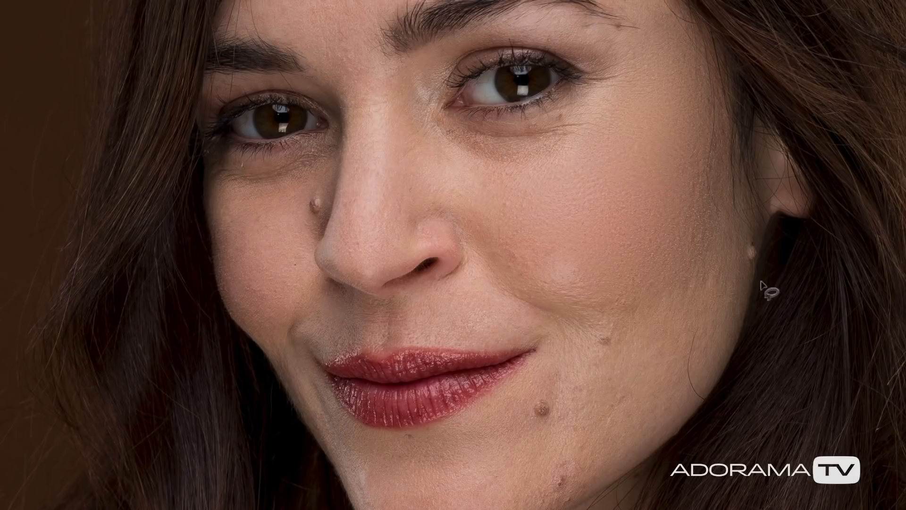
Step: Select the lower cheek along the jawline with the Lasso, repeat the Gaussian Blur on the Low Frequency layer and deselect
mouse_move(622, 294)
left_mouse_down()
mouse_move(600, 302)
mouse_move(567, 391)
mouse_move(565, 428)
mouse_move(588, 449)
left_mouse_up()
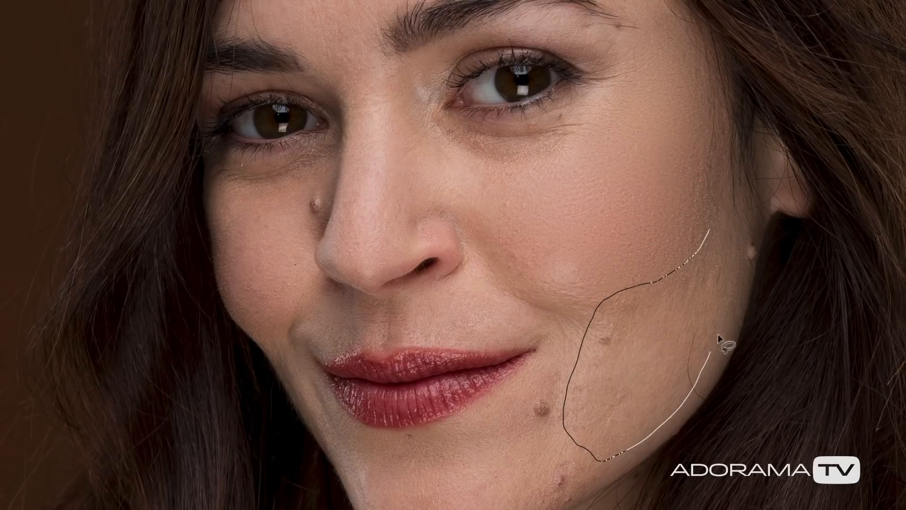
left_click_drag(720, 226, 721, 230)
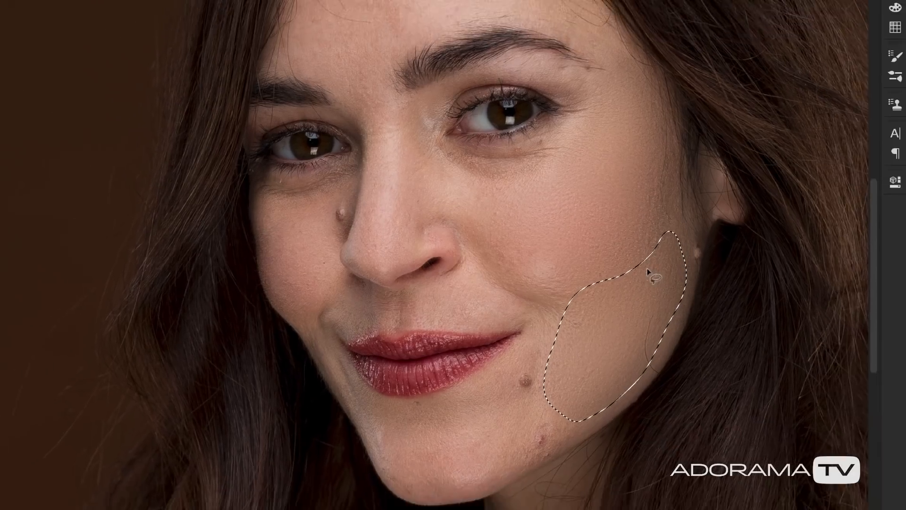
key("super+d")
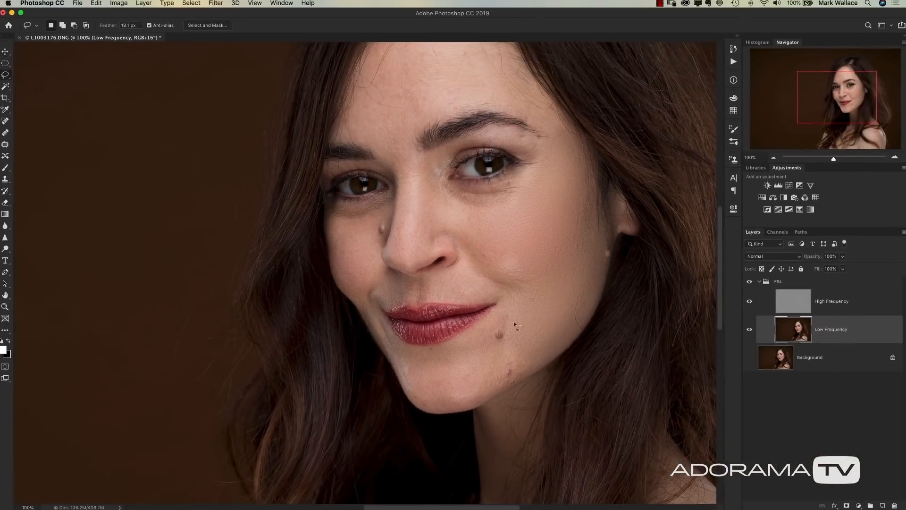
Step: Smooth the chin and the skin beside the mouth by blurring Lasso selections on the Low Frequency layer, and deselect
left_click_drag(565, 405, 535, 435)
left_click_drag(495, 348, 479, 336)
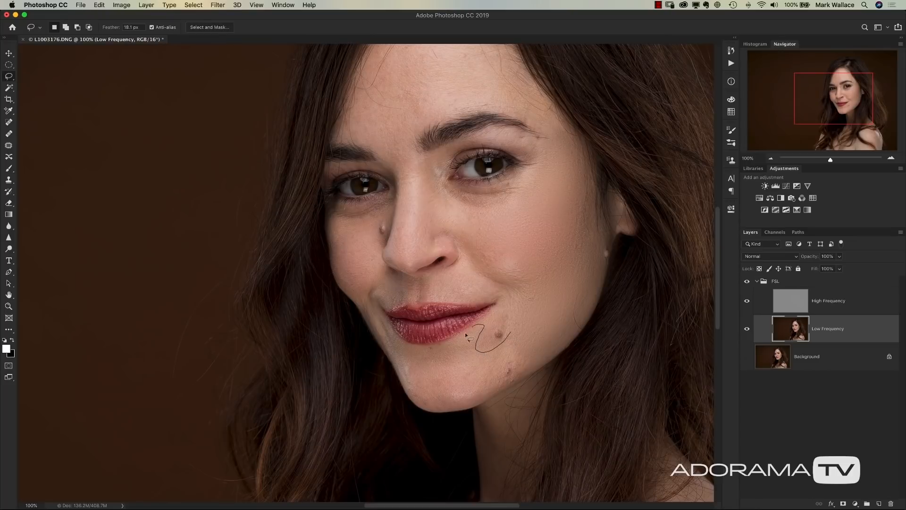
left_click_drag(438, 404, 495, 390)
left_click_drag(527, 332, 519, 328)
key("super+d")
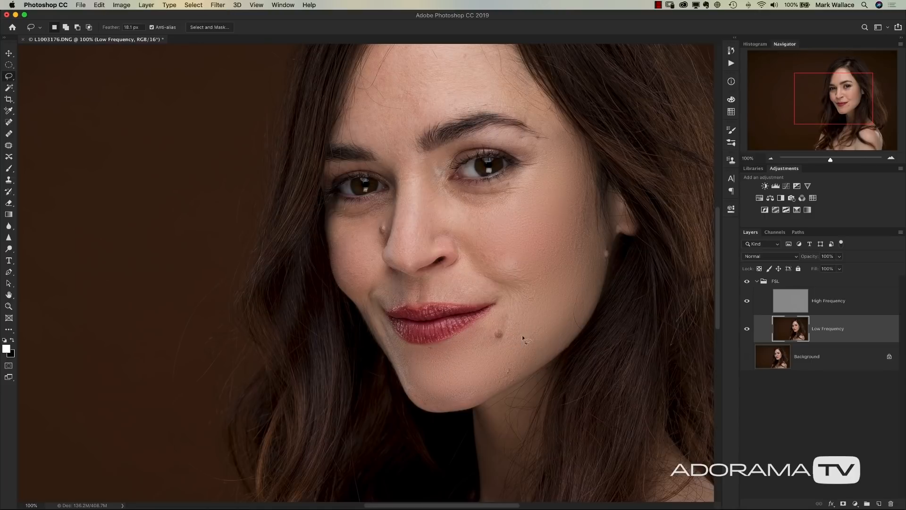
Step: Make the hidden Background layer beneath the FSL group visible
left_click(747, 283)
left_click(747, 282)
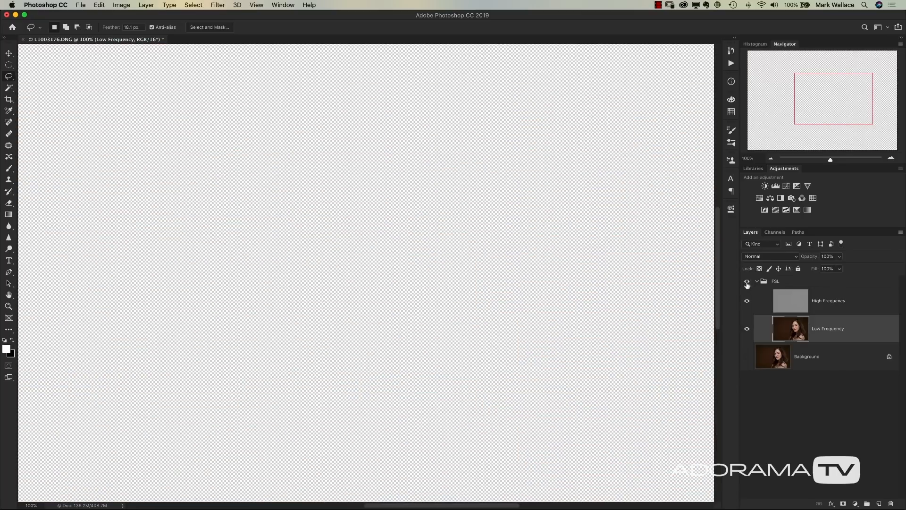
left_click(750, 354)
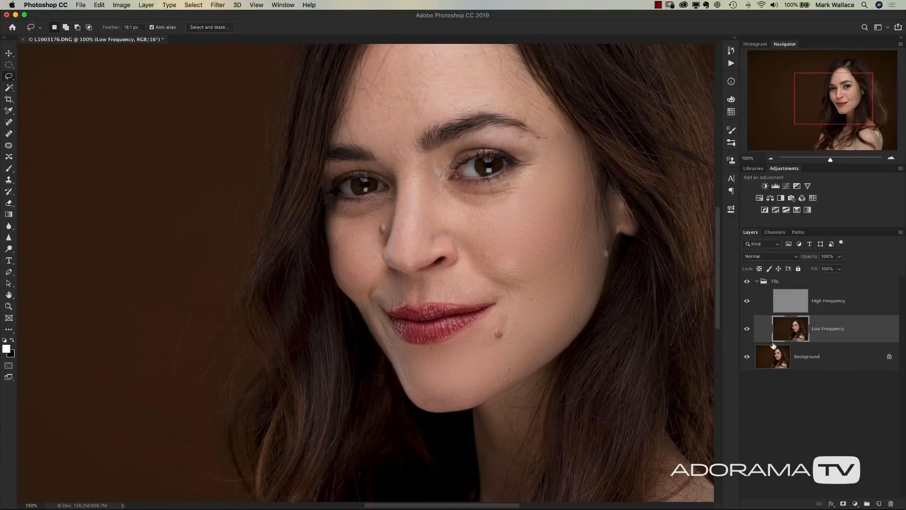
Step: Toggle the FSL group's visibility repeatedly to compare the retouched skin with the original
left_click(747, 282)
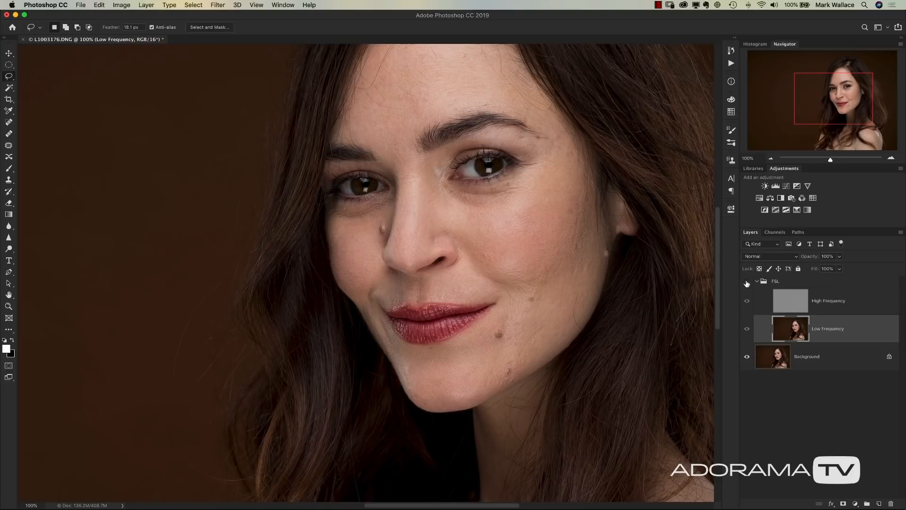
left_click(747, 283)
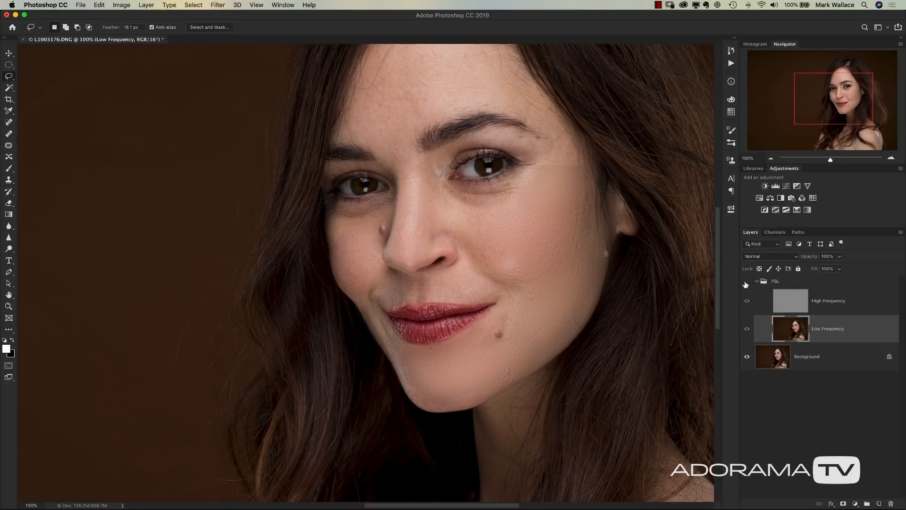
left_click(746, 283)
left_click(747, 283)
left_click(747, 283)
left_click(748, 283)
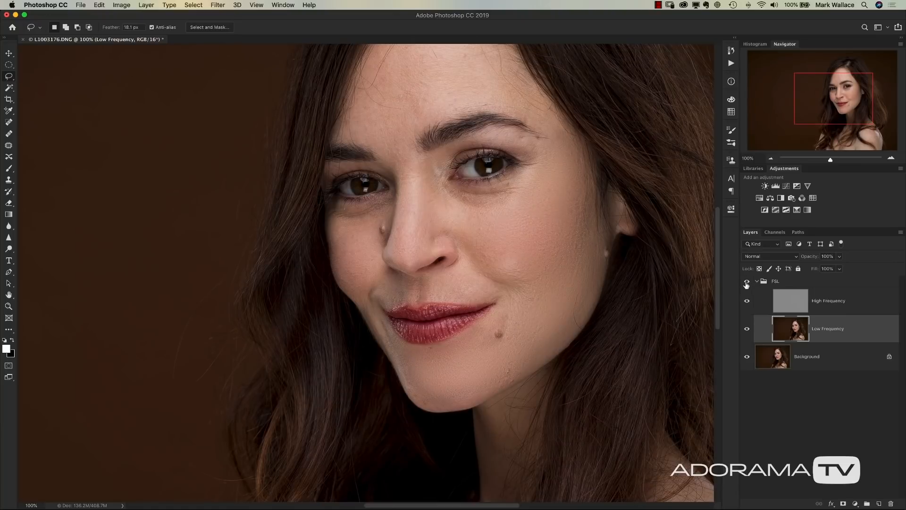
left_click(748, 283)
left_click(748, 283)
Step: Select the area under the eye with the Lasso on the Low Frequency layer, repeat the blur there and deselect
left_click(791, 303)
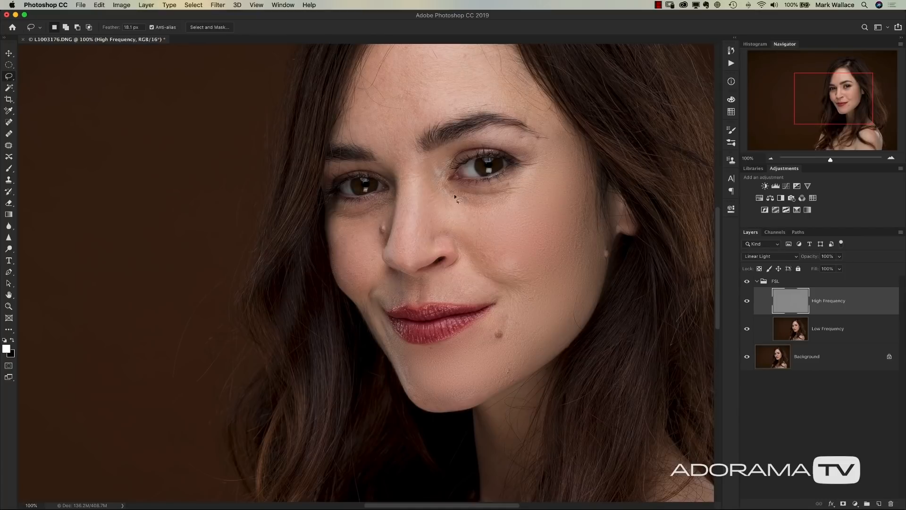
left_click_drag(831, 116, 824, 130)
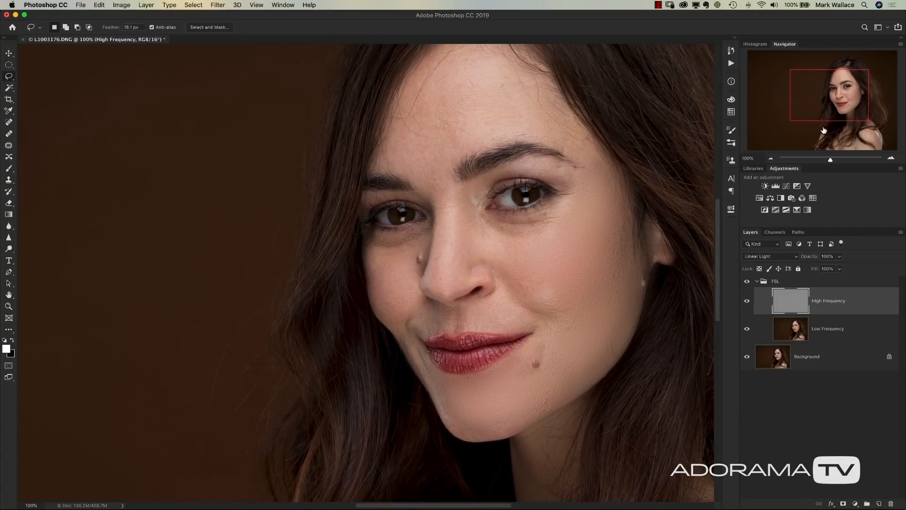
left_click(781, 327)
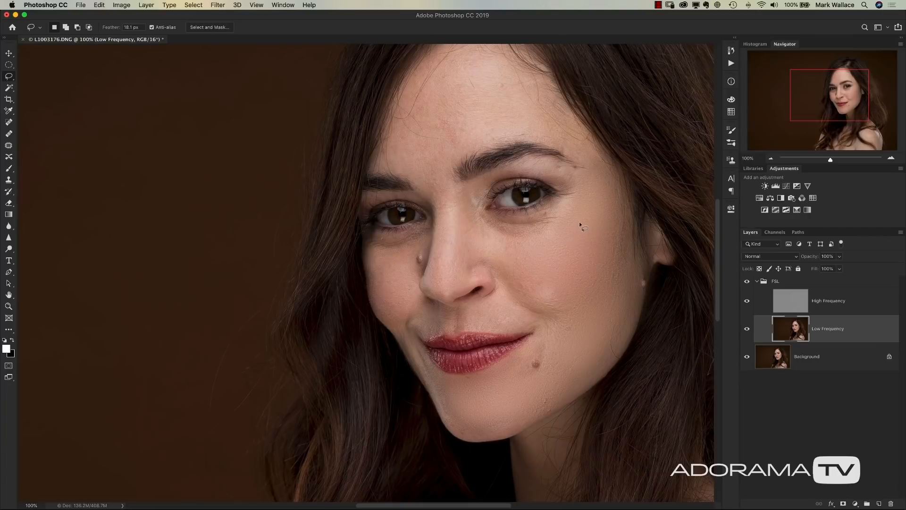
mouse_move(510, 218)
left_mouse_down()
mouse_move(481, 214)
mouse_move(473, 224)
mouse_move(514, 246)
mouse_move(565, 226)
mouse_move(563, 202)
left_mouse_up()
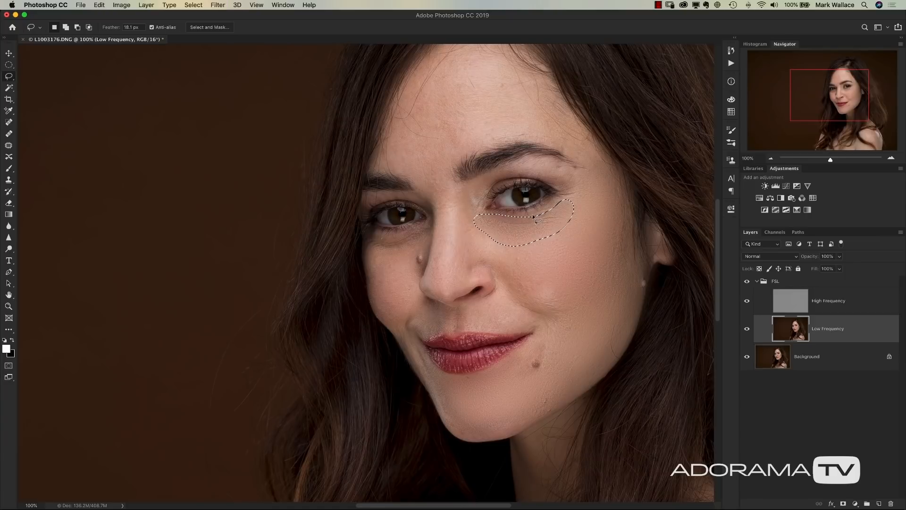
key("super+d")
Step: Set up the Clone Stamp on the High Frequency layer with sampling limited to Current Layer
left_click(798, 302)
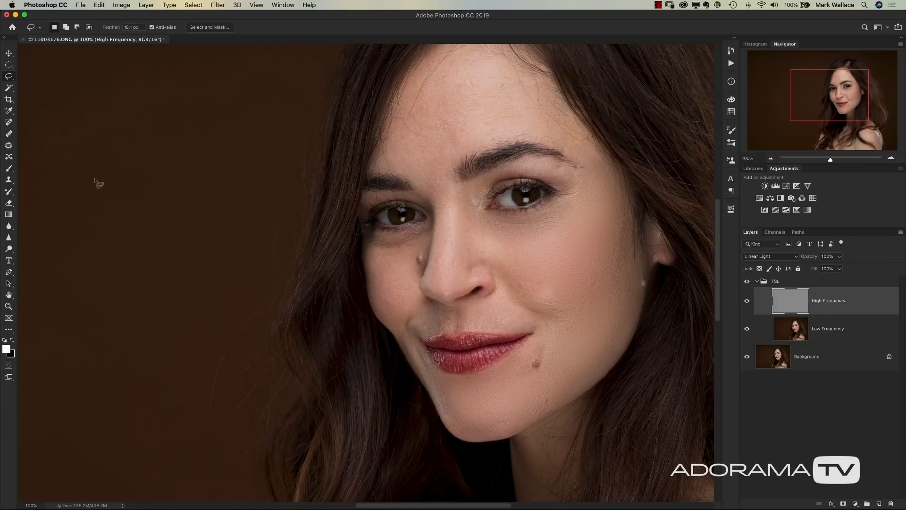
left_click(9, 181)
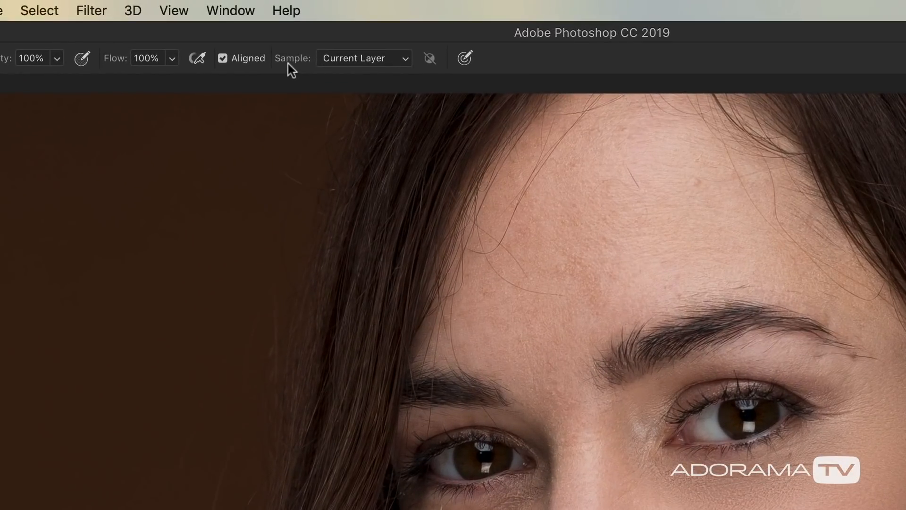
left_click(352, 57)
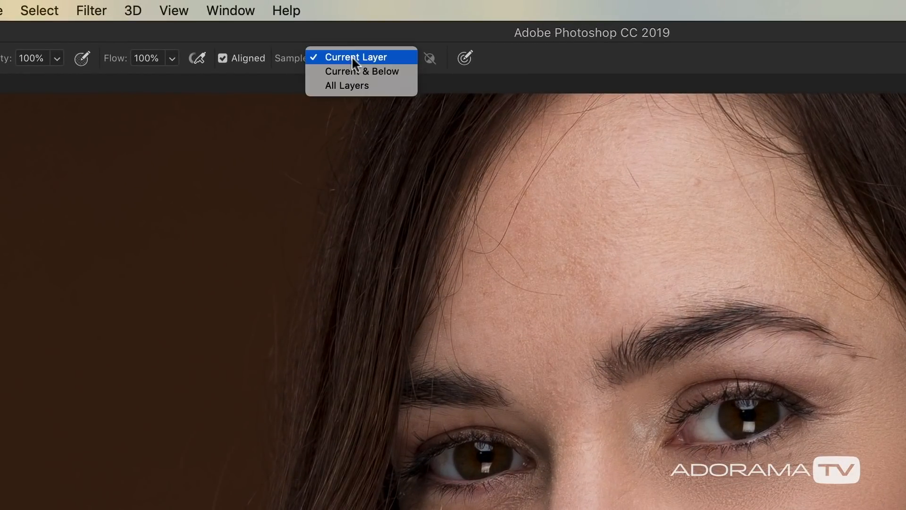
left_click(389, 58)
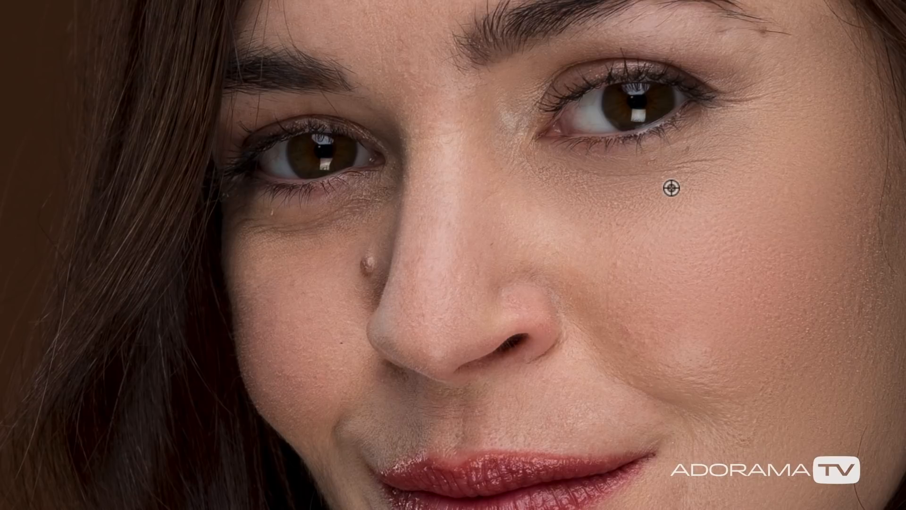
Step: Clone clean skin texture over the fine lines below the eye on the High Frequency layer
left_click(604, 191, "alt")
mouse_move(592, 173)
left_mouse_down()
mouse_move(678, 176)
mouse_move(660, 169)
mouse_move(681, 168)
mouse_move(680, 177)
mouse_move(718, 158)
mouse_move(688, 149)
mouse_move(690, 162)
mouse_move(659, 157)
left_mouse_up()
left_click(671, 180, "alt")
left_click(683, 180, "alt")
left_click(666, 181, "alt")
Step: Clone smooth texture over the wrinkles at the outer corner of the eye and just below it
left_click(750, 123, "alt")
mouse_move(763, 95)
left_mouse_down()
mouse_move(742, 100)
mouse_move(749, 107)
left_mouse_up()
left_click(762, 129, "alt")
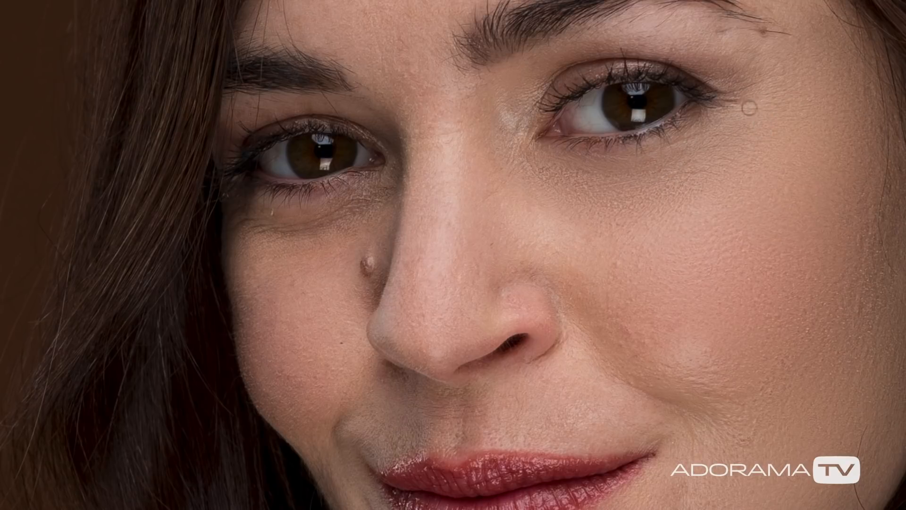
left_click(742, 183, "alt")
left_click_drag(714, 177, 701, 169)
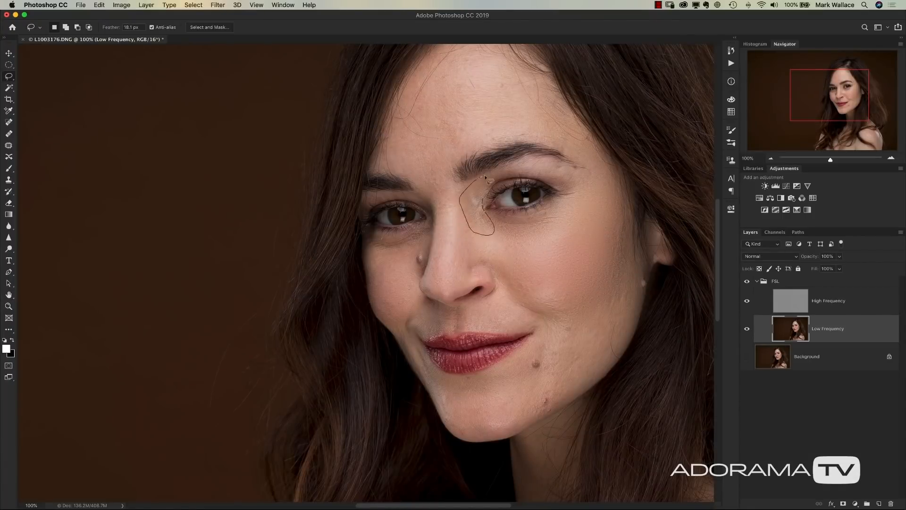
Step: Blur Lasso selections beside the inner eye and mouth on Low Frequency, and heal the small chin blemish on High Frequency with the Healing Brush
left_click_drag(428, 233, 525, 189)
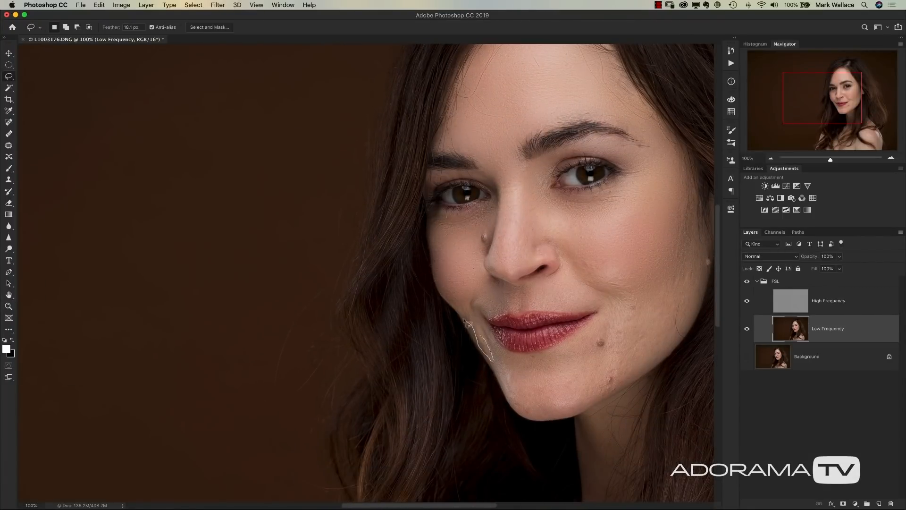
left_click_drag(500, 354, 577, 411)
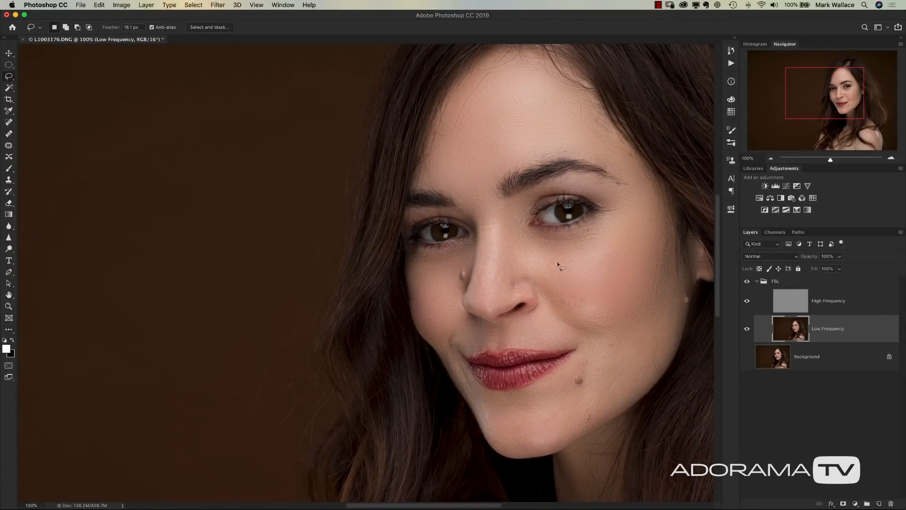
key("alt+]")
key("alt+[")
key("alt+]")
key("alt+[")
key("alt+]")
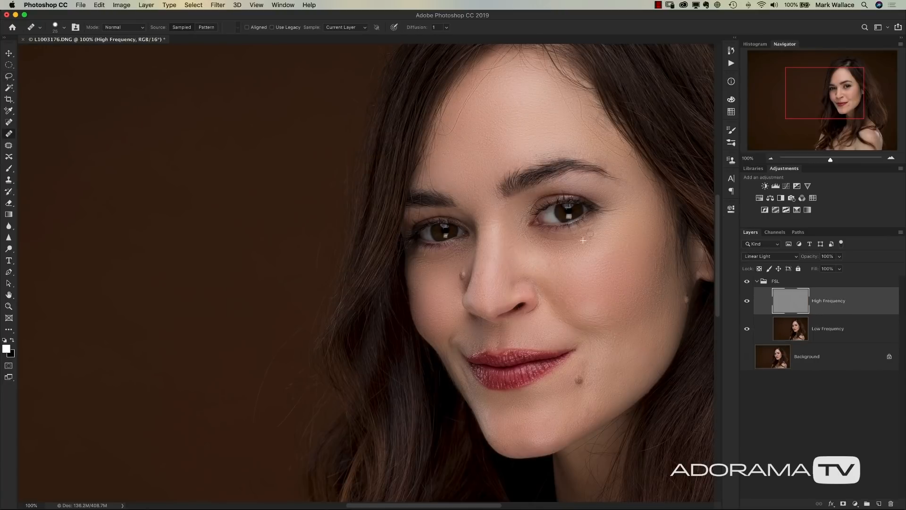
Step: Repeat the Gaussian Blur on the Low Frequency layer, and return to the High Frequency layer to continue healing skin texture
left_click_drag(463, 264, 405, 226)
key("alt+[")
key("ctrl+super+f")
key("Return")
key("alt+]")
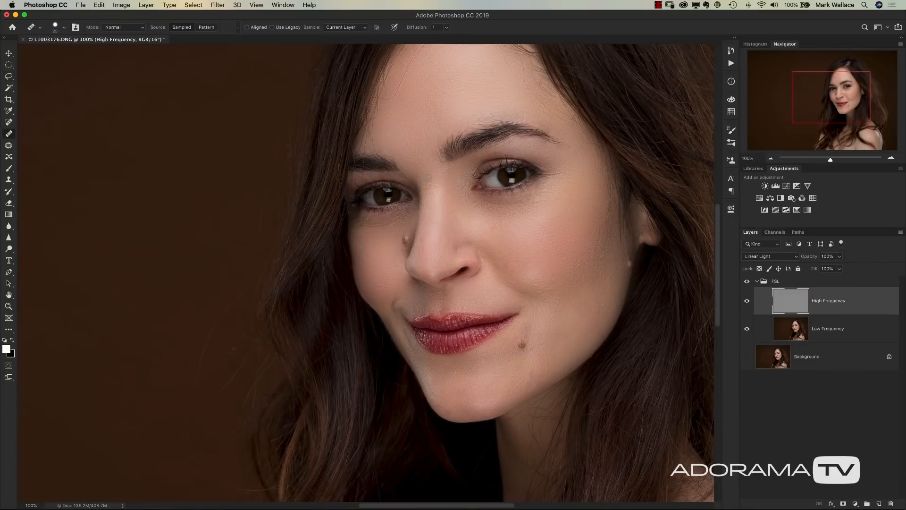
left_click_drag(429, 191, 413, 219)
Step: Switch to full screen mode with menu bar and toggle the FSL group's visibility to compare before and after
key("f")
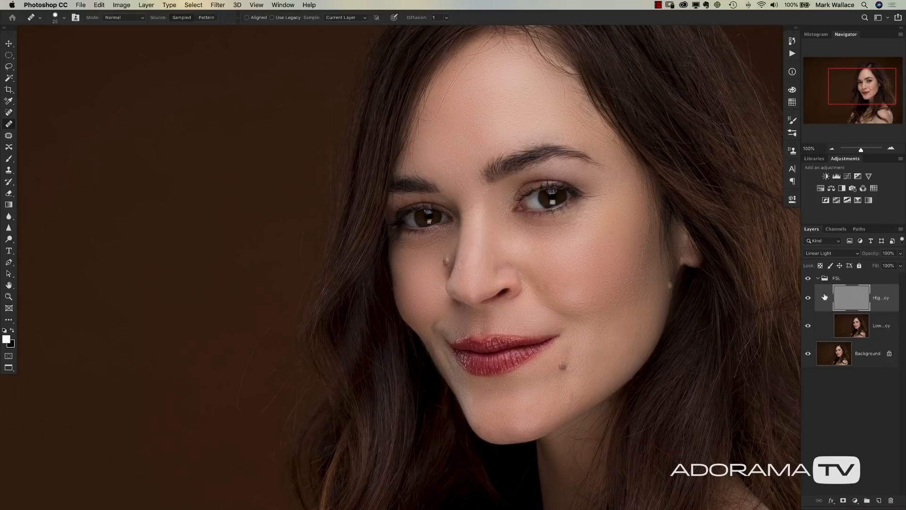
left_click(808, 279)
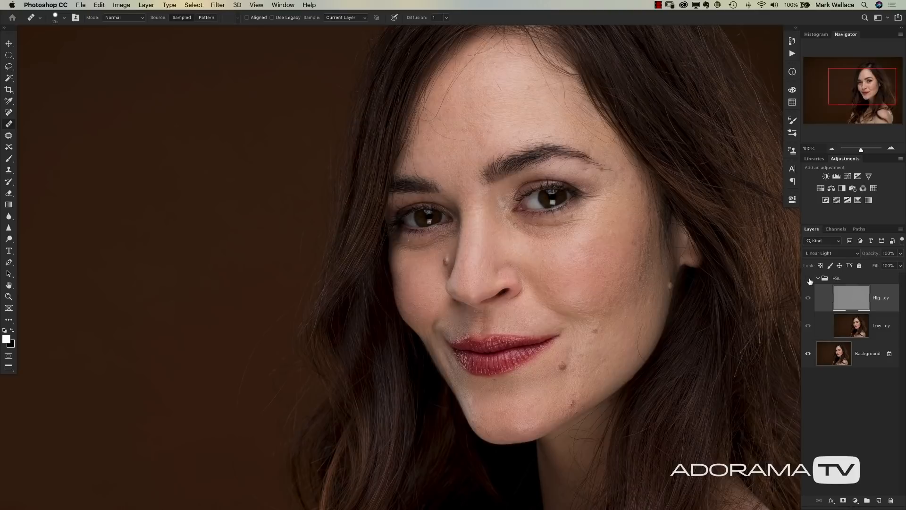
left_click(809, 279)
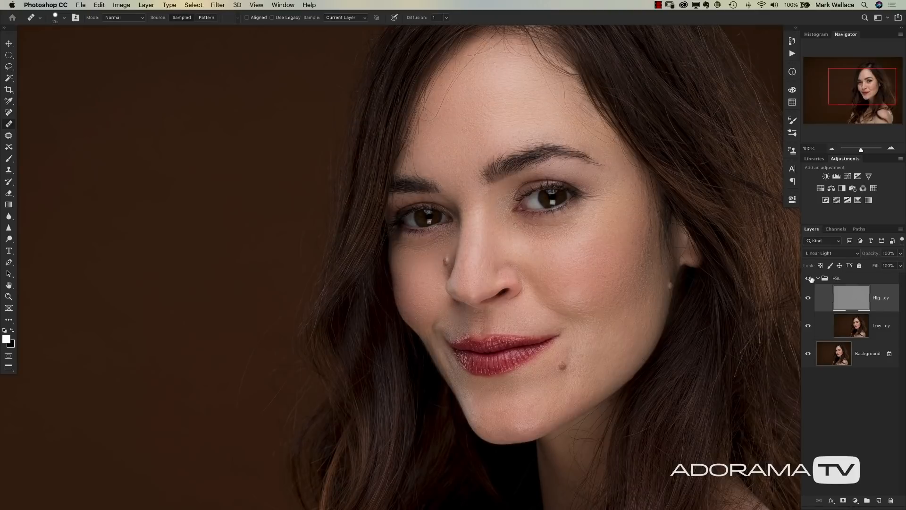